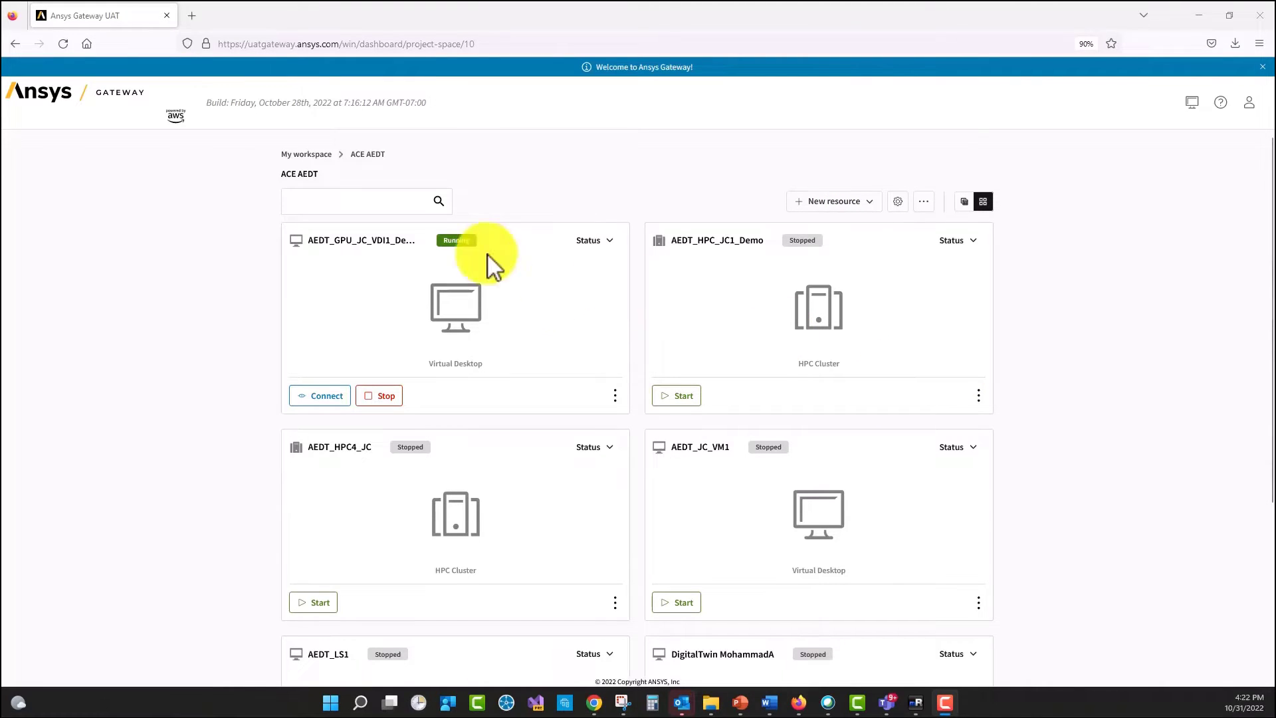
Display the GPU desktop's hardware and highlight its 32 cores and 500 GB memory
{"action": "left_click", "coordinate": [609, 241]}
{"action": "left_click", "coordinate": [598, 318]}
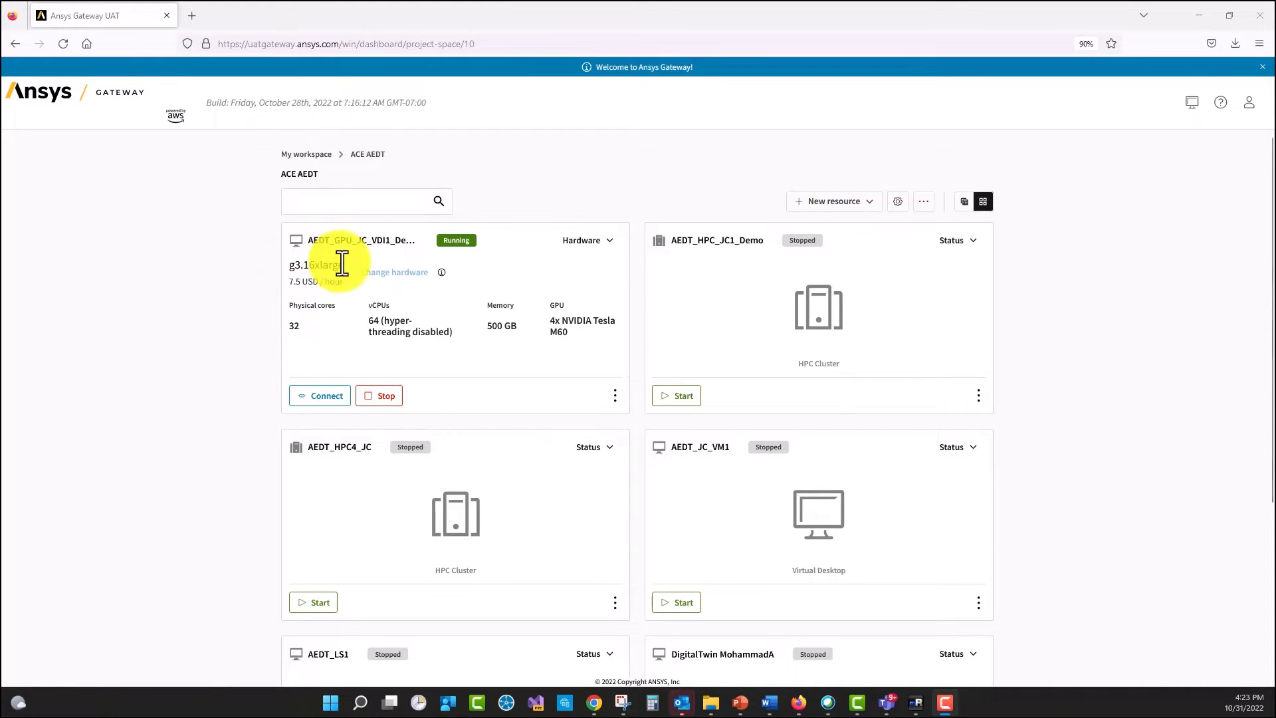
{"action": "double_click", "coordinate": [292, 325]}
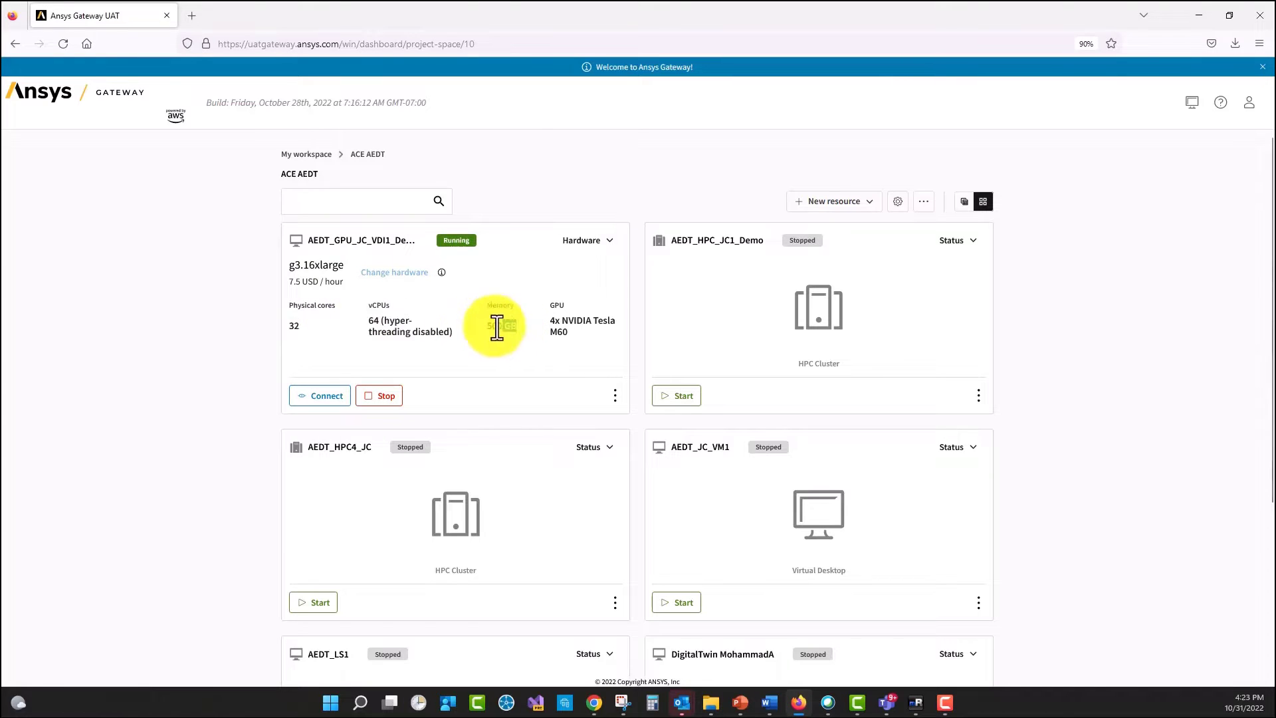
{"action": "left_click_drag", "start_coordinate": [484, 332], "coordinate": [560, 321]}
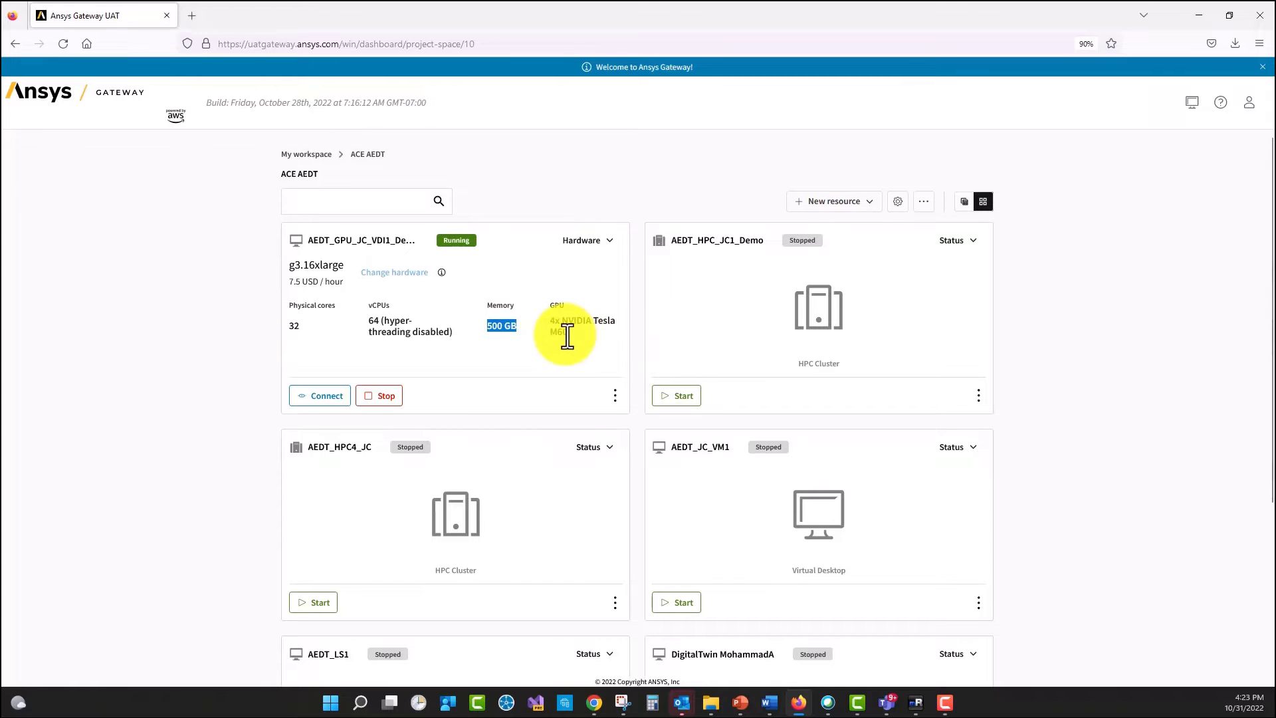
Connect to the GPU desktop via the downloaded RDP file, enter the password, and accept the Ansys notice
{"action": "left_click", "coordinate": [566, 334]}
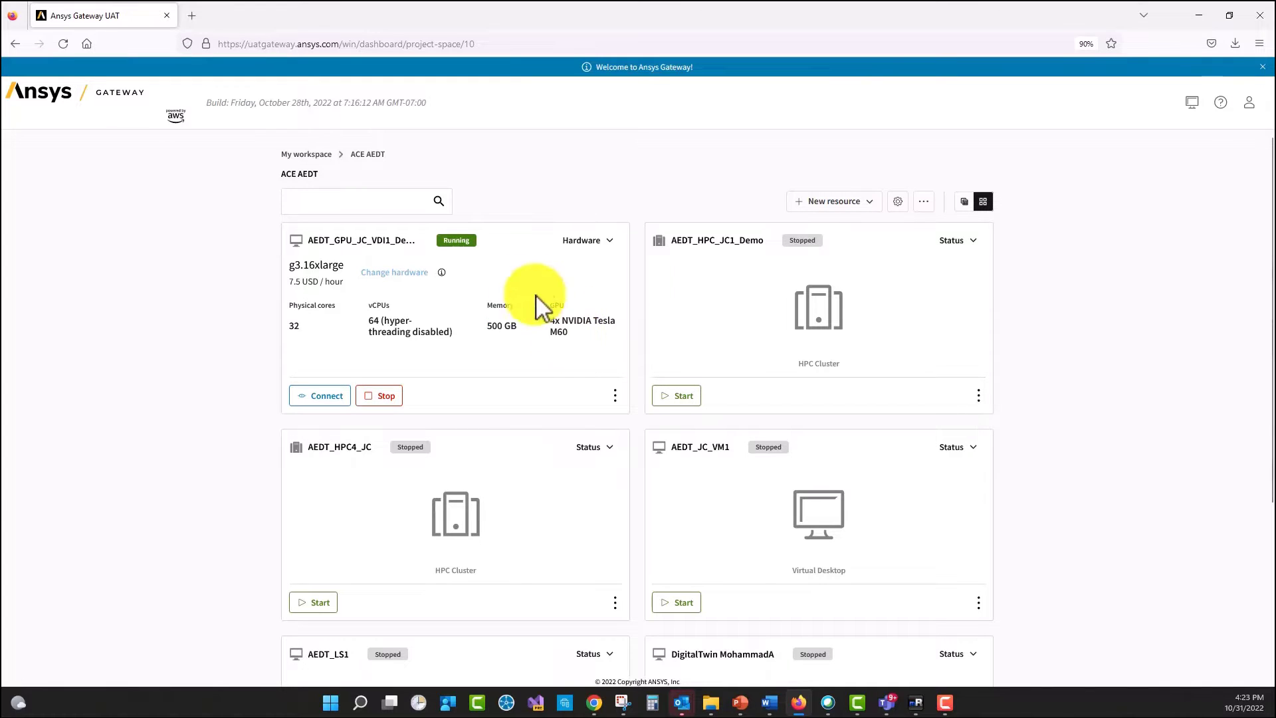
{"action": "left_click", "coordinate": [318, 396]}
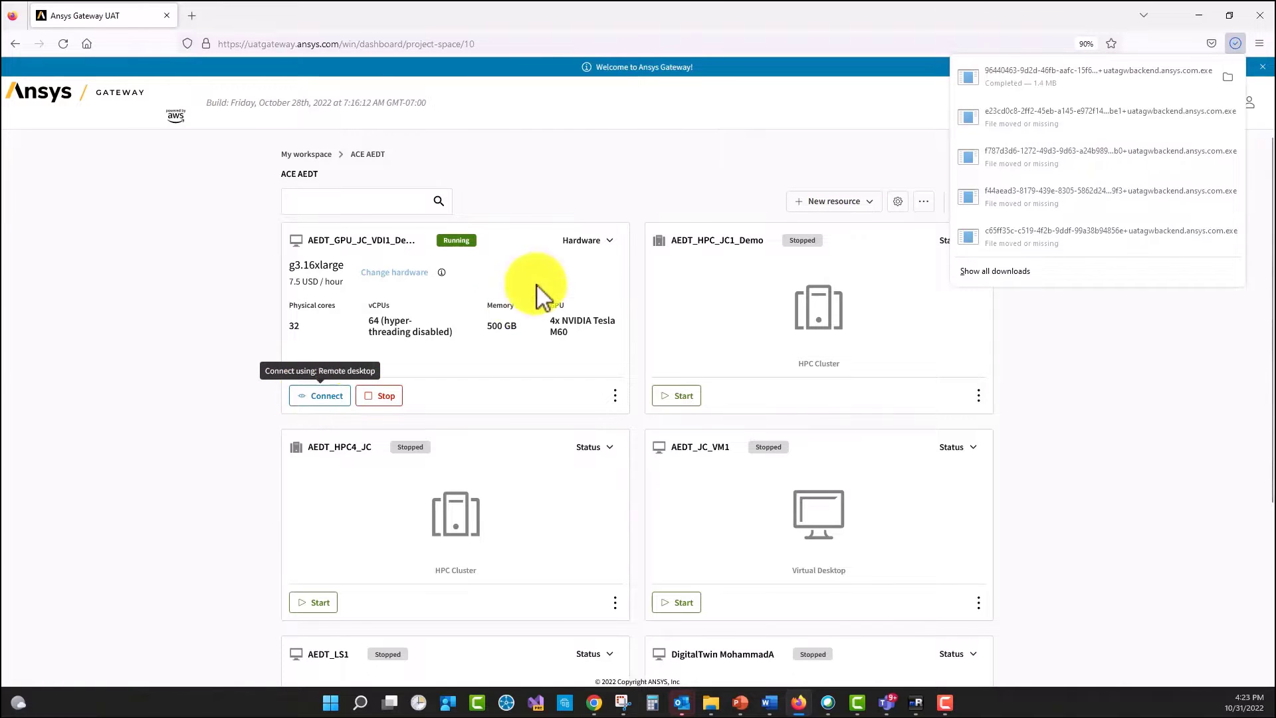
{"action": "left_click", "coordinate": [1019, 80]}
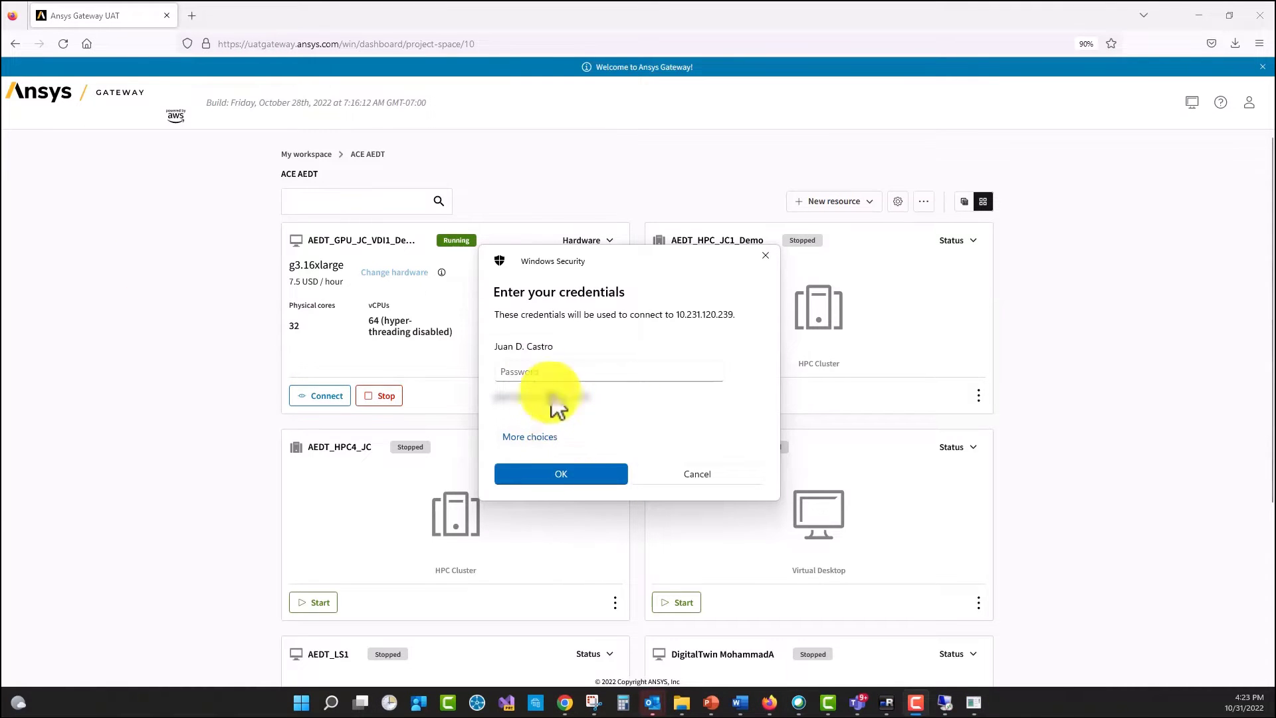
{"action": "left_click", "coordinate": [539, 374]}
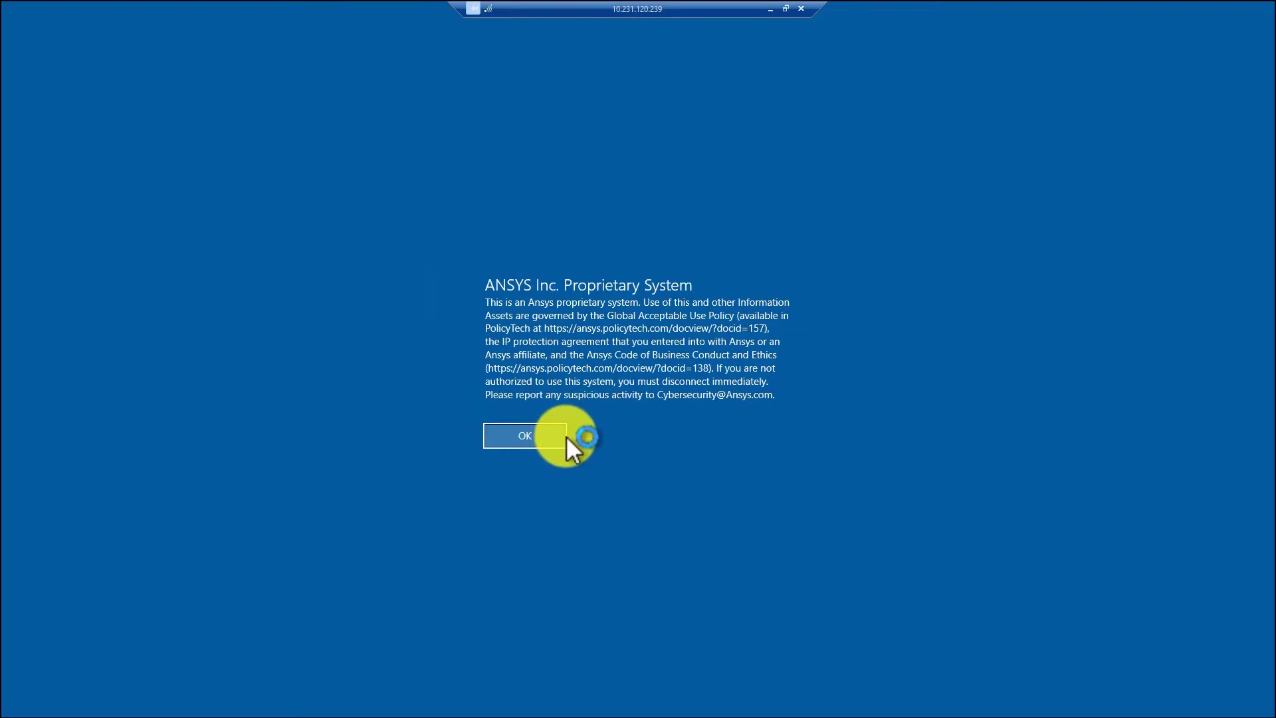
{"action": "left_click", "coordinate": [544, 428]}
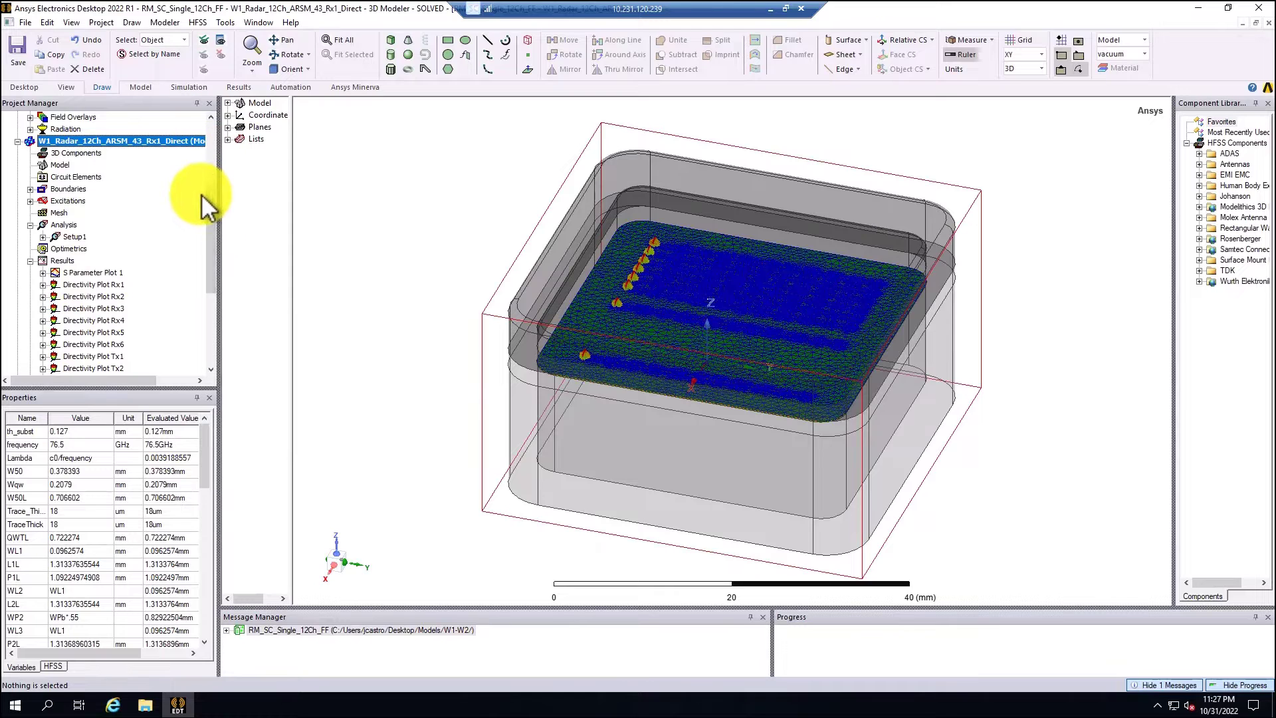
Activate Car_In_Explicit_ABC_FF2_RTC1 and expand its Excitations to show Rx1–Rx6, Tx1 and Tx2
{"action": "scroll", "coordinate": [216, 179], "scroll_direction": "up", "scroll_amount": 4}
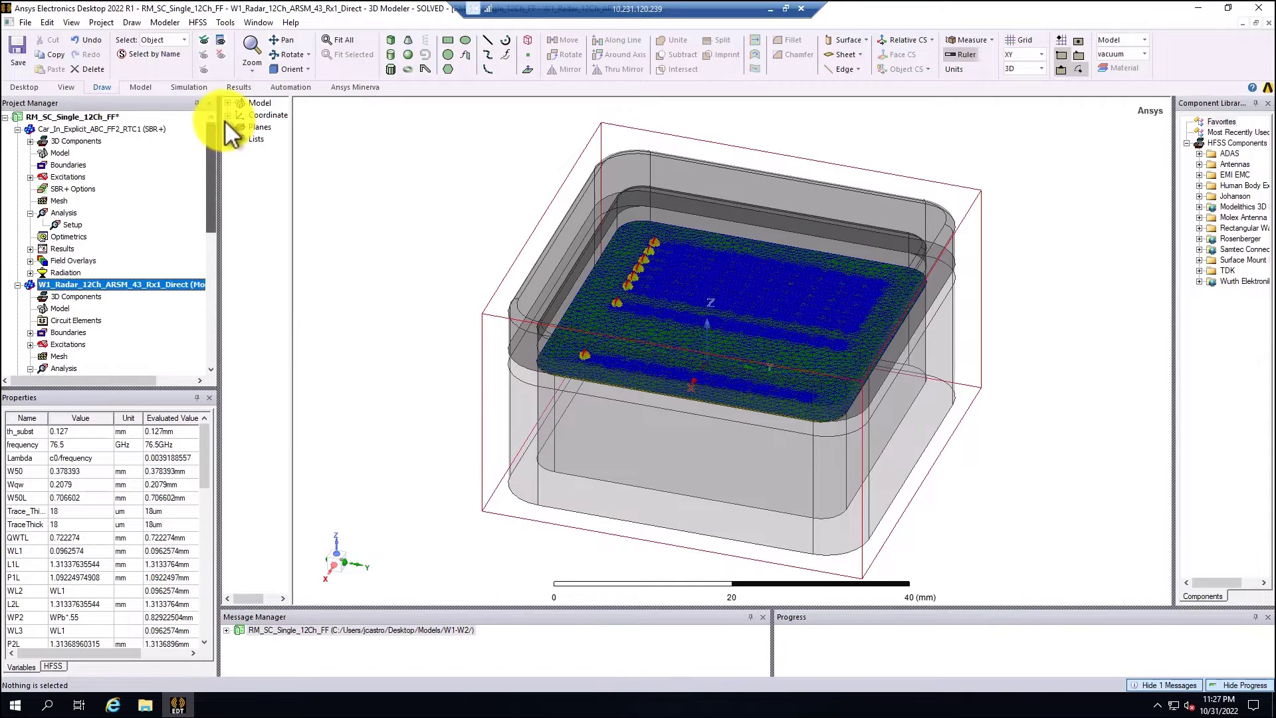
{"action": "left_click", "coordinate": [43, 129]}
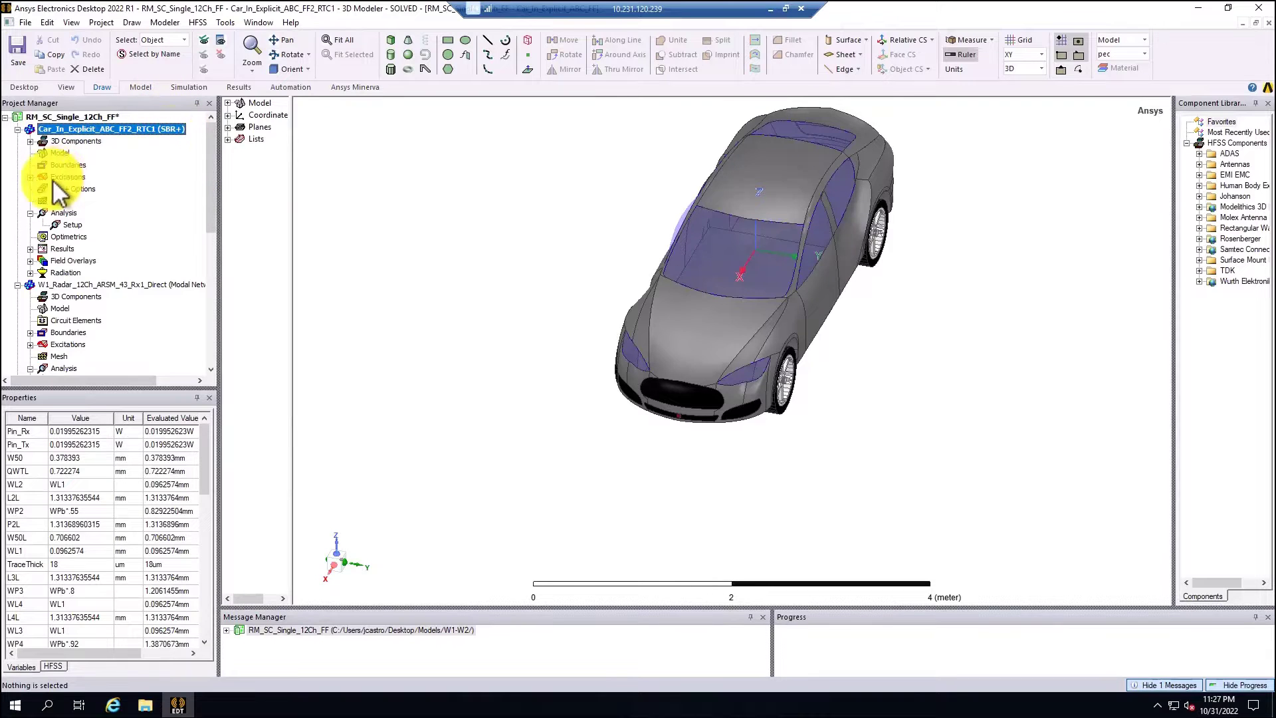
{"action": "left_click", "coordinate": [30, 177]}
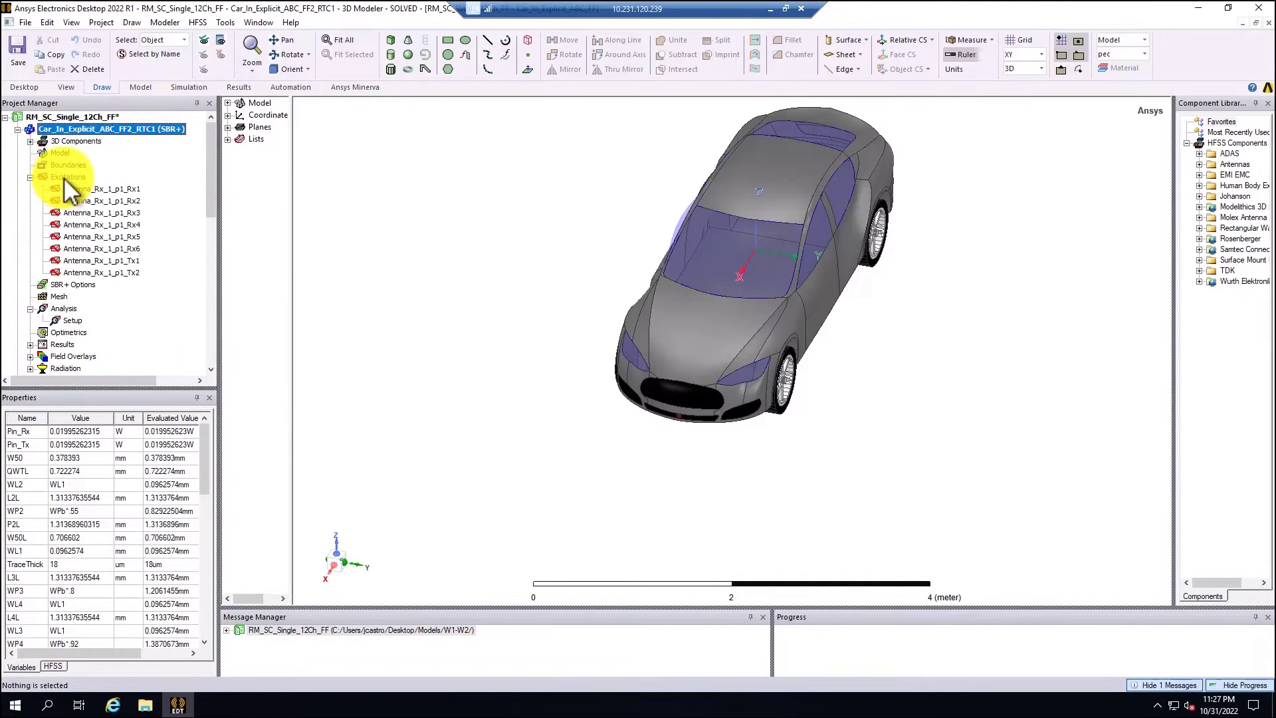
{"action": "right_click", "coordinate": [63, 177]}
{"action": "mouse_move", "coordinate": [170, 192]}
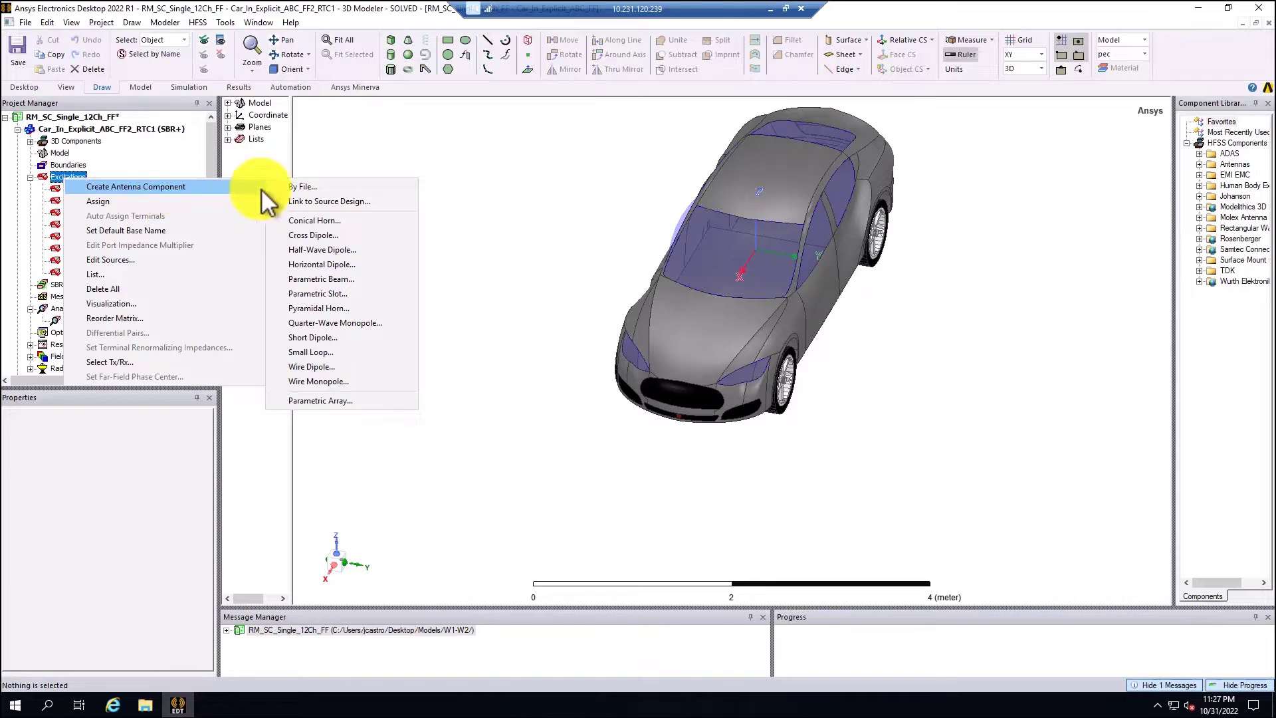
{"action": "left_click", "coordinate": [346, 202]}
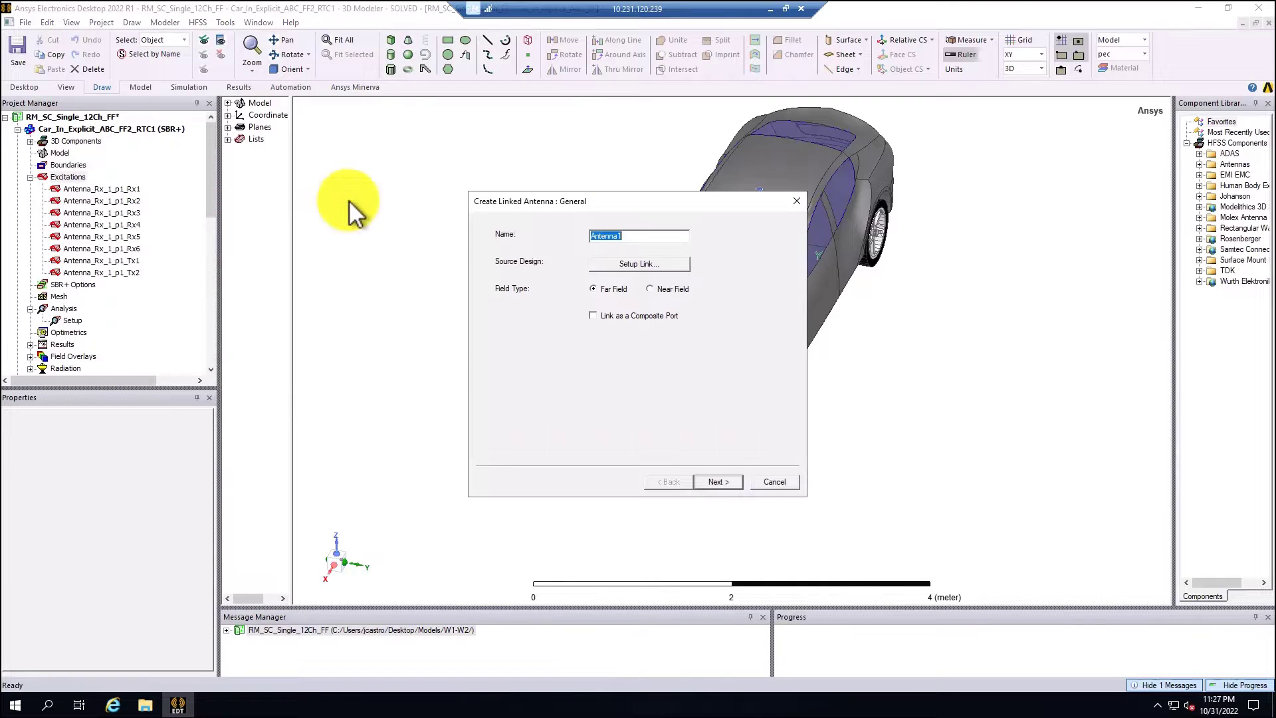
{"action": "left_click_drag", "start_coordinate": [625, 203], "coordinate": [442, 172]}
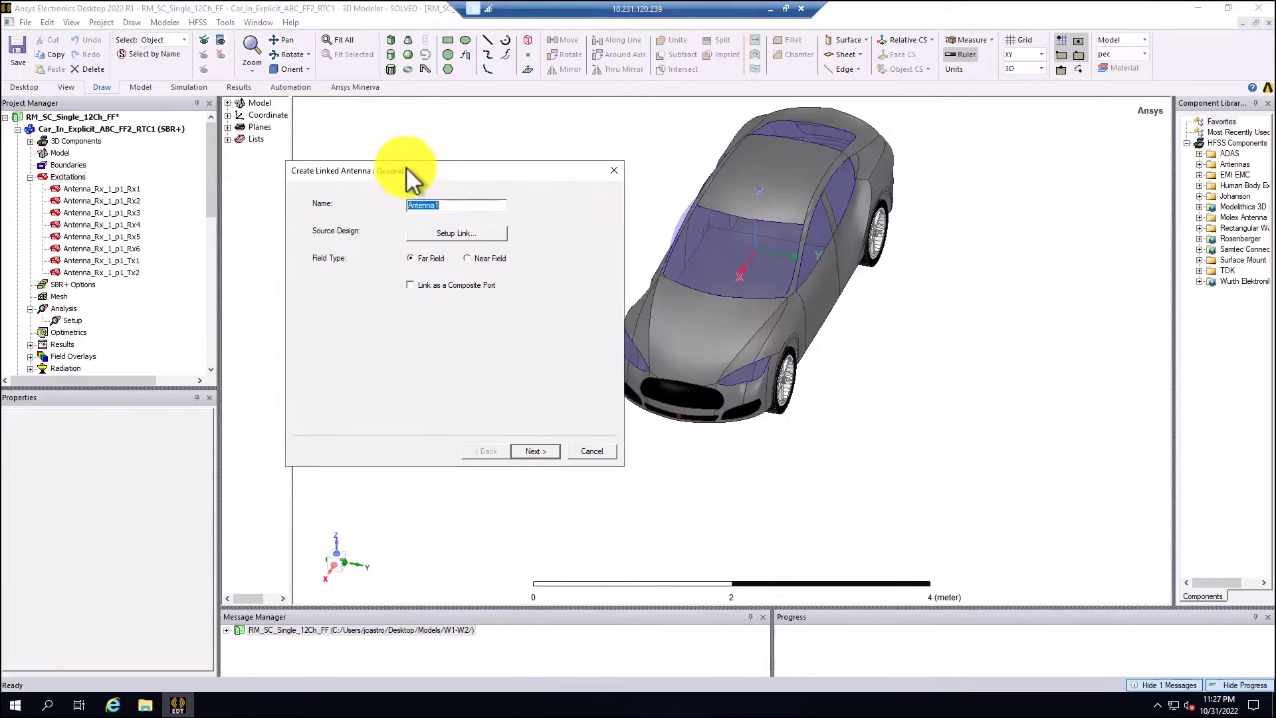
{"action": "left_click", "coordinate": [457, 234]}
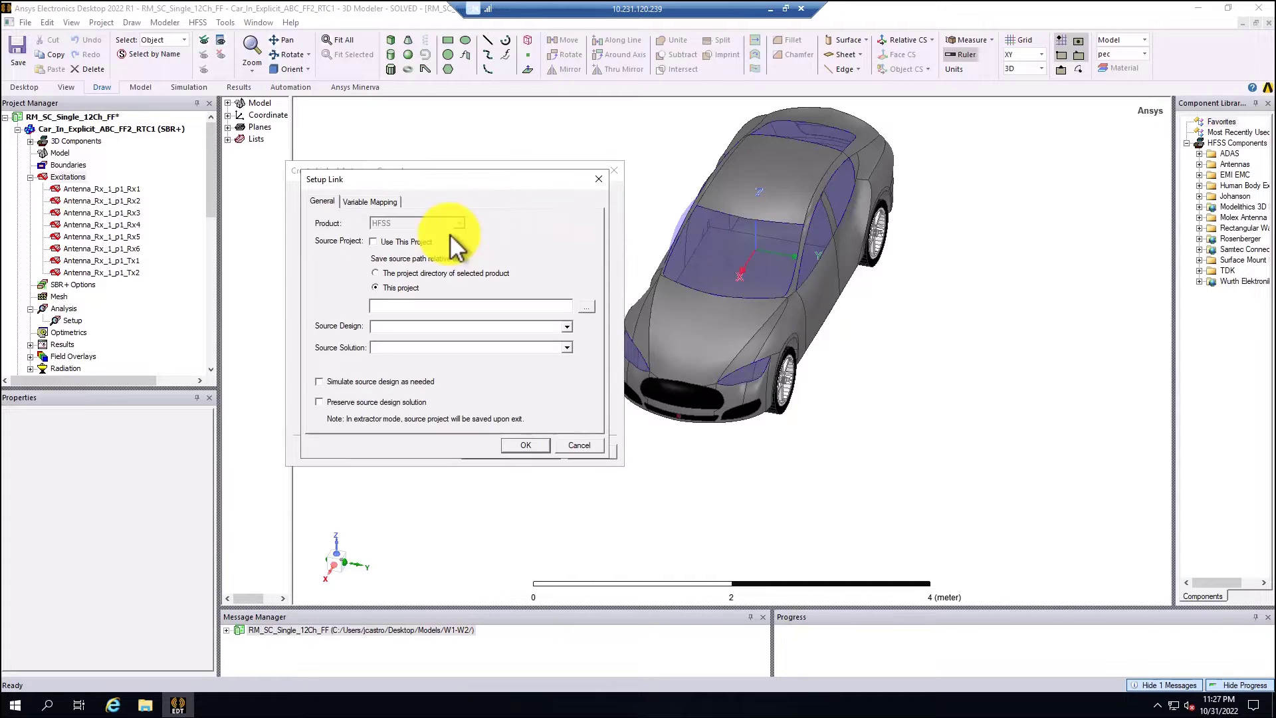
{"action": "left_click", "coordinate": [373, 241]}
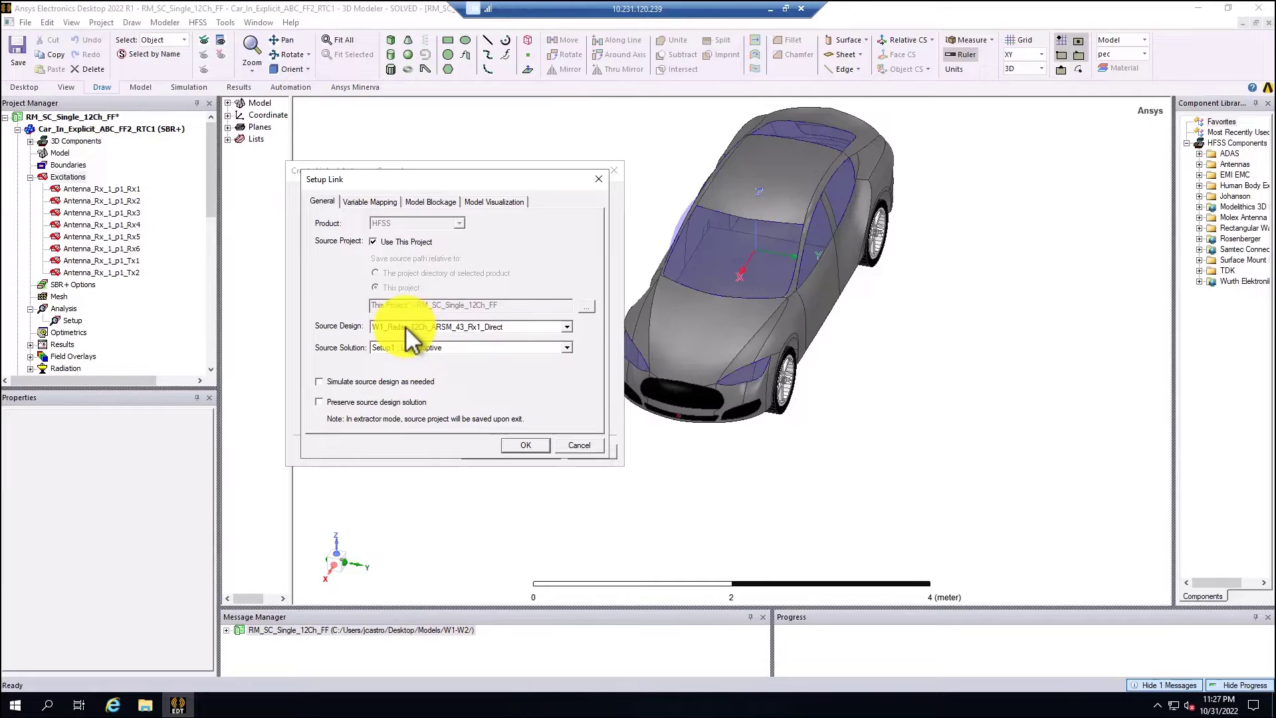
{"action": "left_click", "coordinate": [324, 382]}
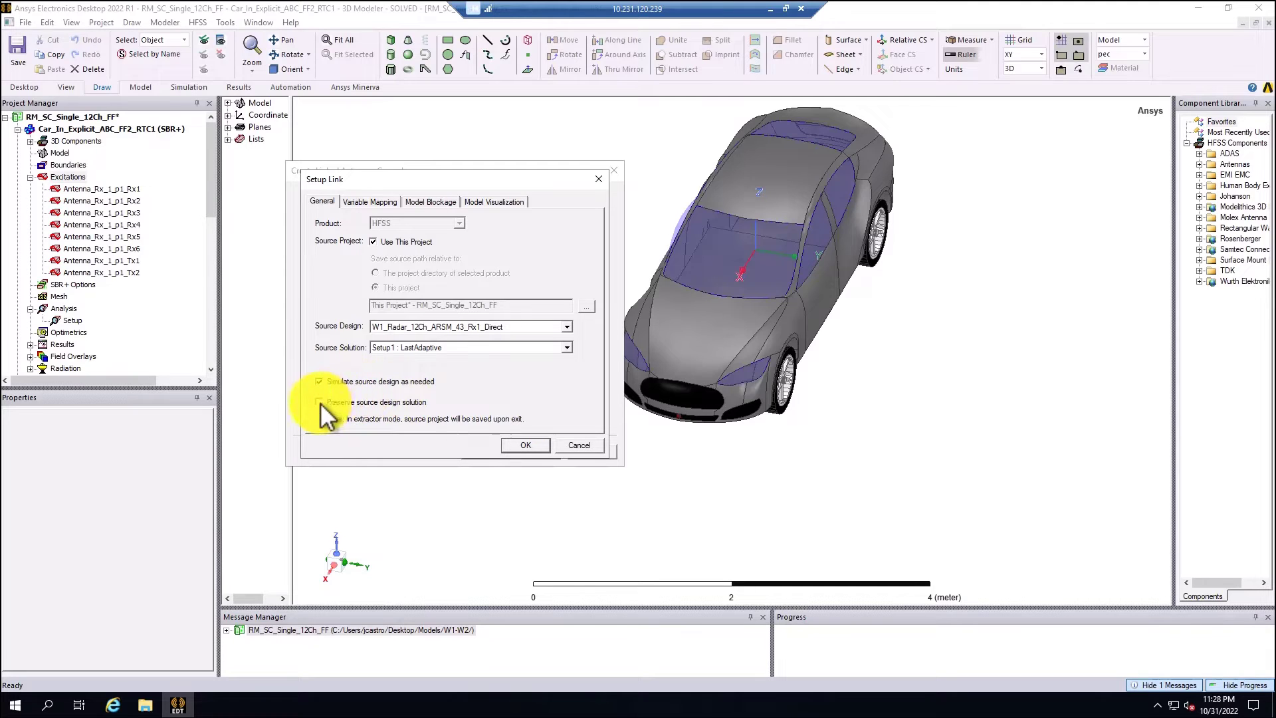
{"action": "left_click", "coordinate": [380, 200]}
{"action": "left_click", "coordinate": [441, 416]}
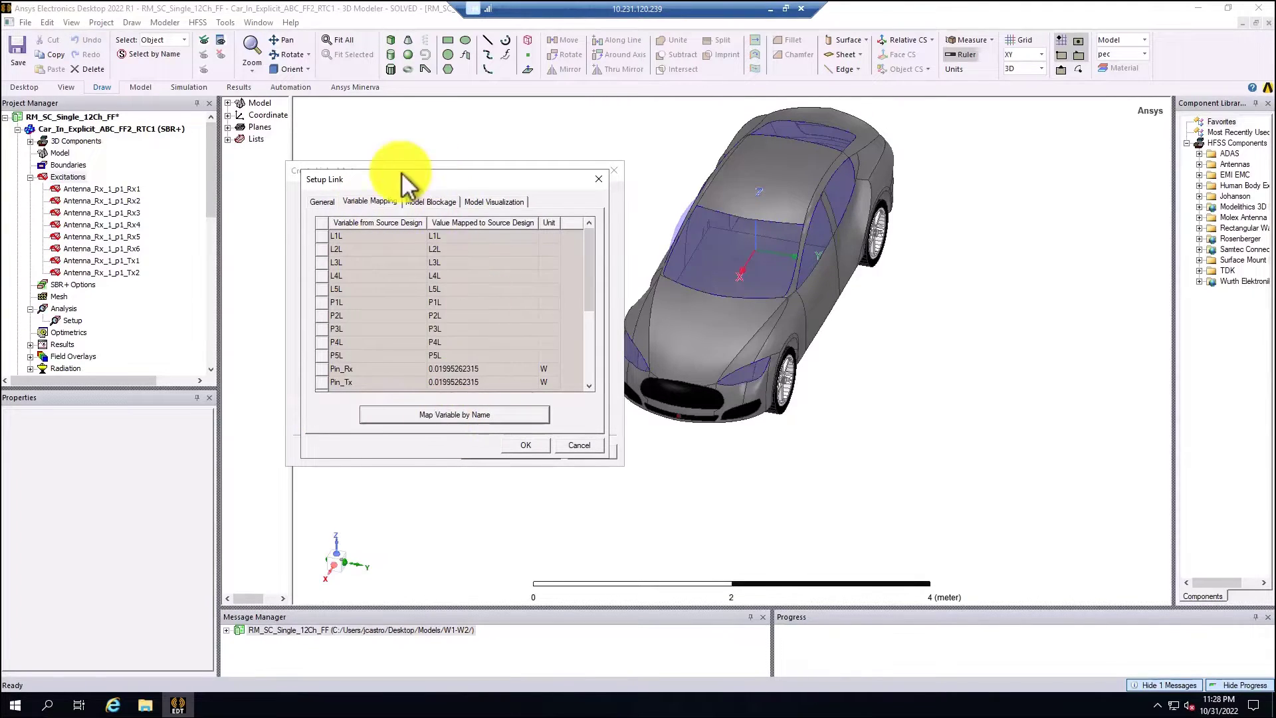
{"action": "left_click", "coordinate": [432, 200]}
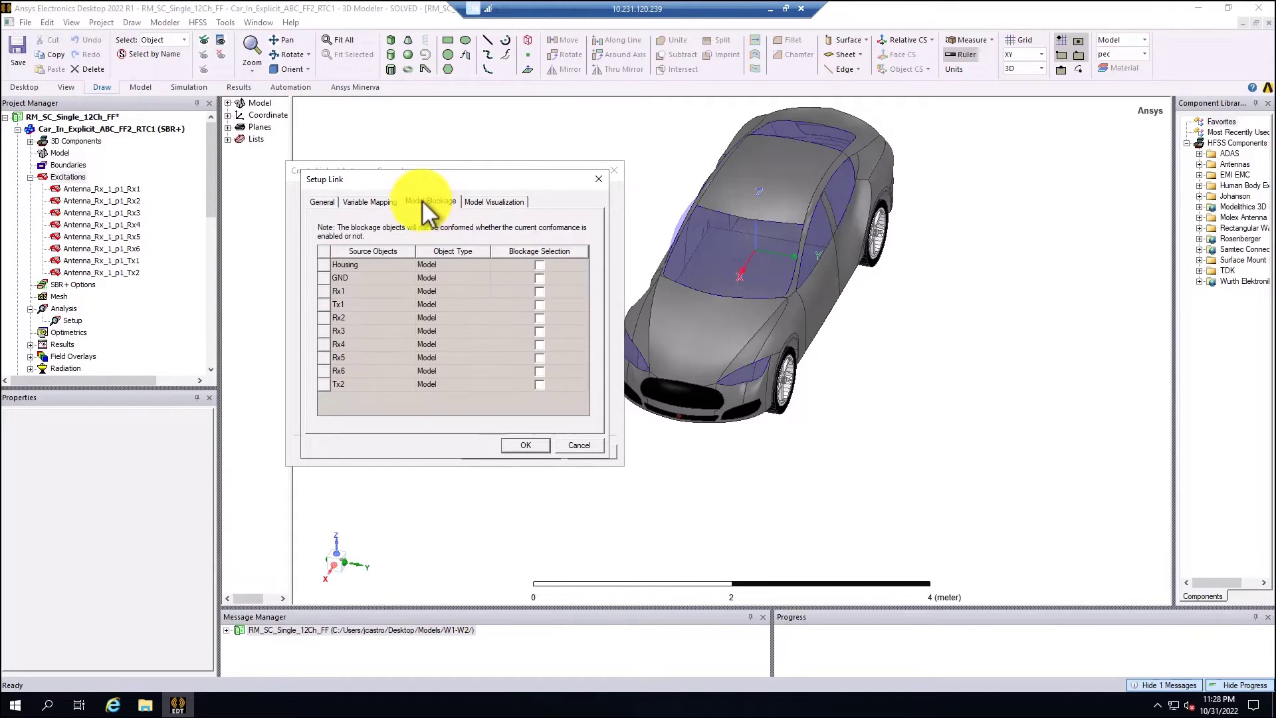
{"action": "left_click", "coordinate": [541, 252]}
{"action": "left_click", "coordinate": [493, 201]}
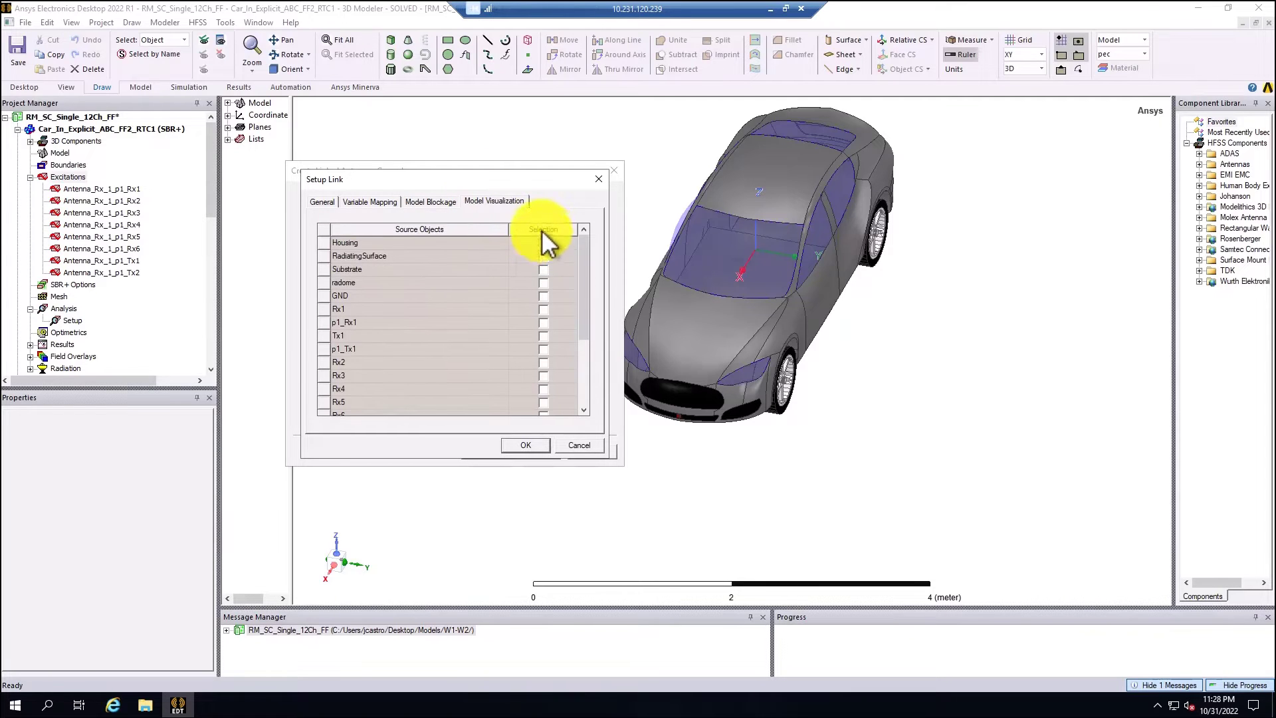
{"action": "left_click", "coordinate": [541, 230]}
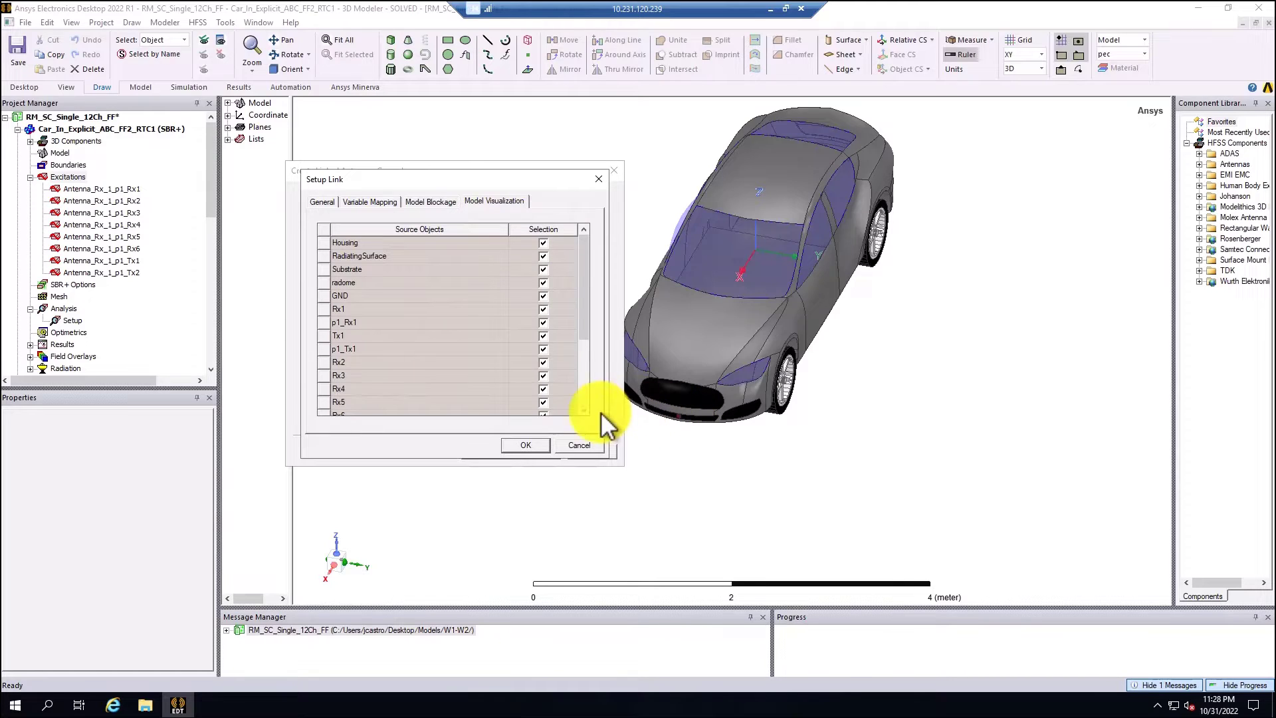
{"action": "left_click", "coordinate": [539, 449]}
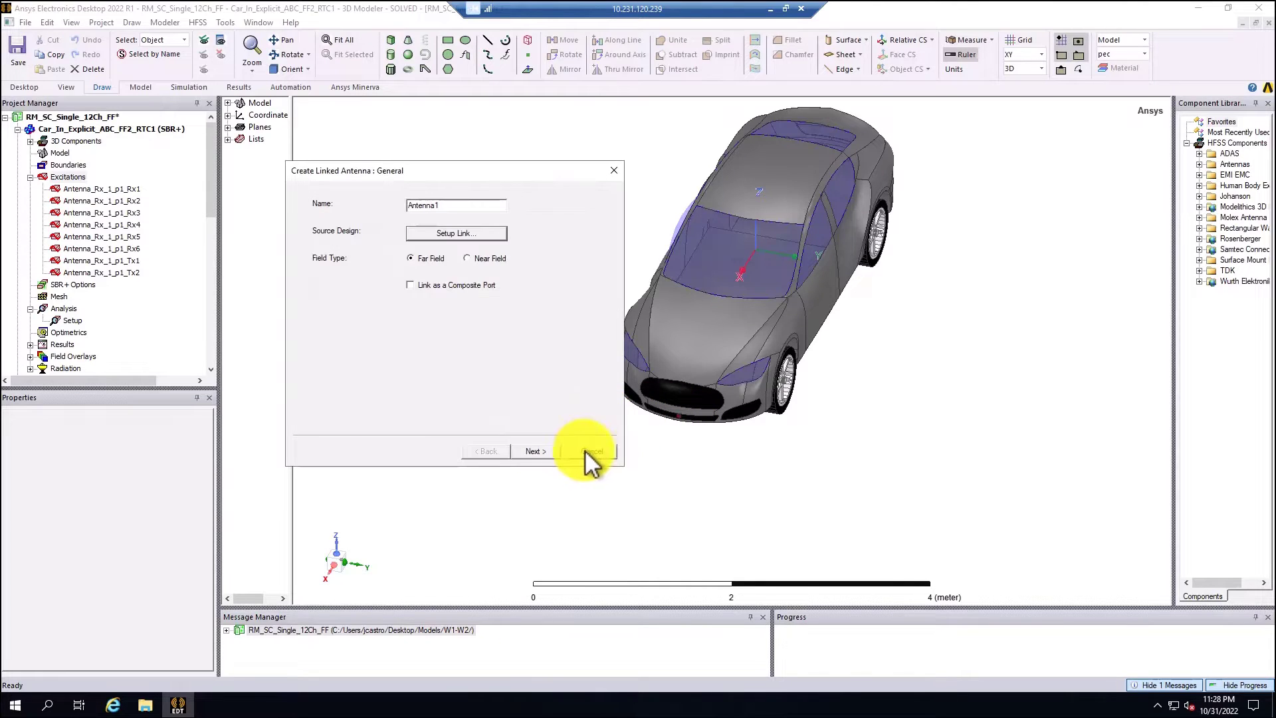
{"action": "left_click", "coordinate": [601, 452]}
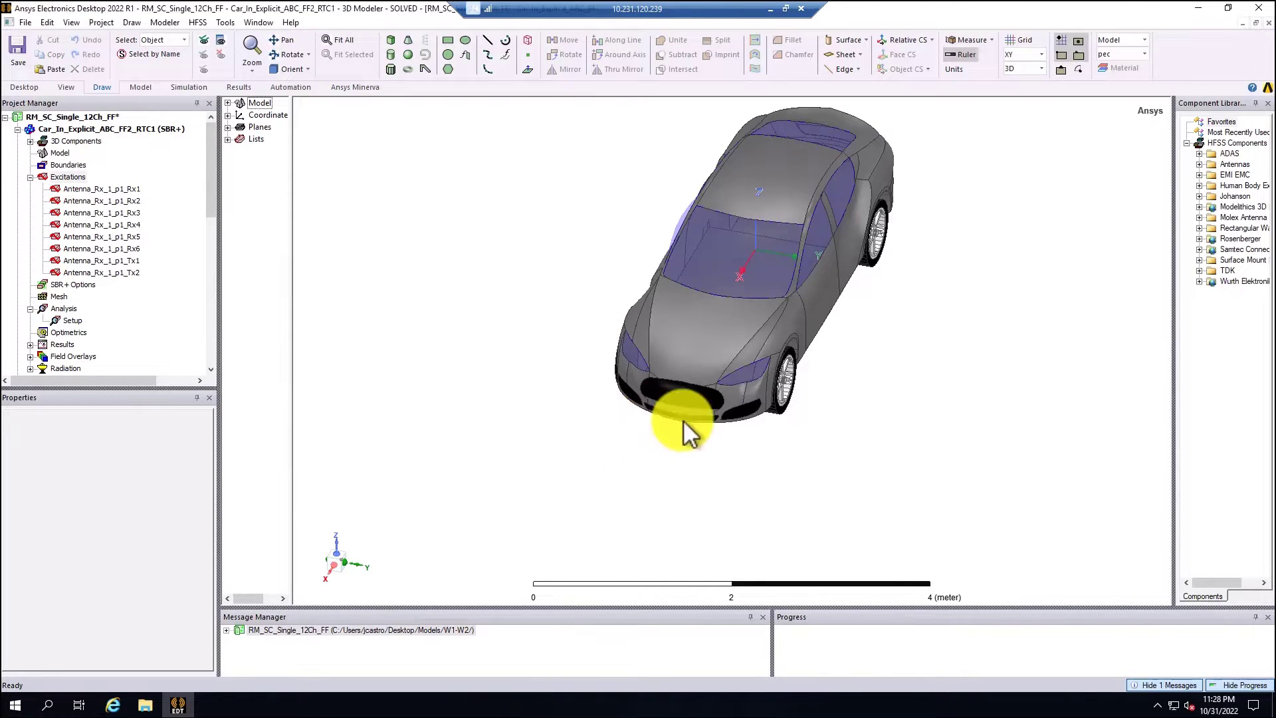
Expand 3D Components and select Antenna_Rx_1 to locate it in the front bumper
{"action": "scroll", "coordinate": [688, 405], "scroll_direction": "up", "scroll_amount": 5}
{"action": "scroll", "coordinate": [687, 406], "scroll_direction": "up", "scroll_amount": 5}
{"action": "left_click", "coordinate": [30, 140]}
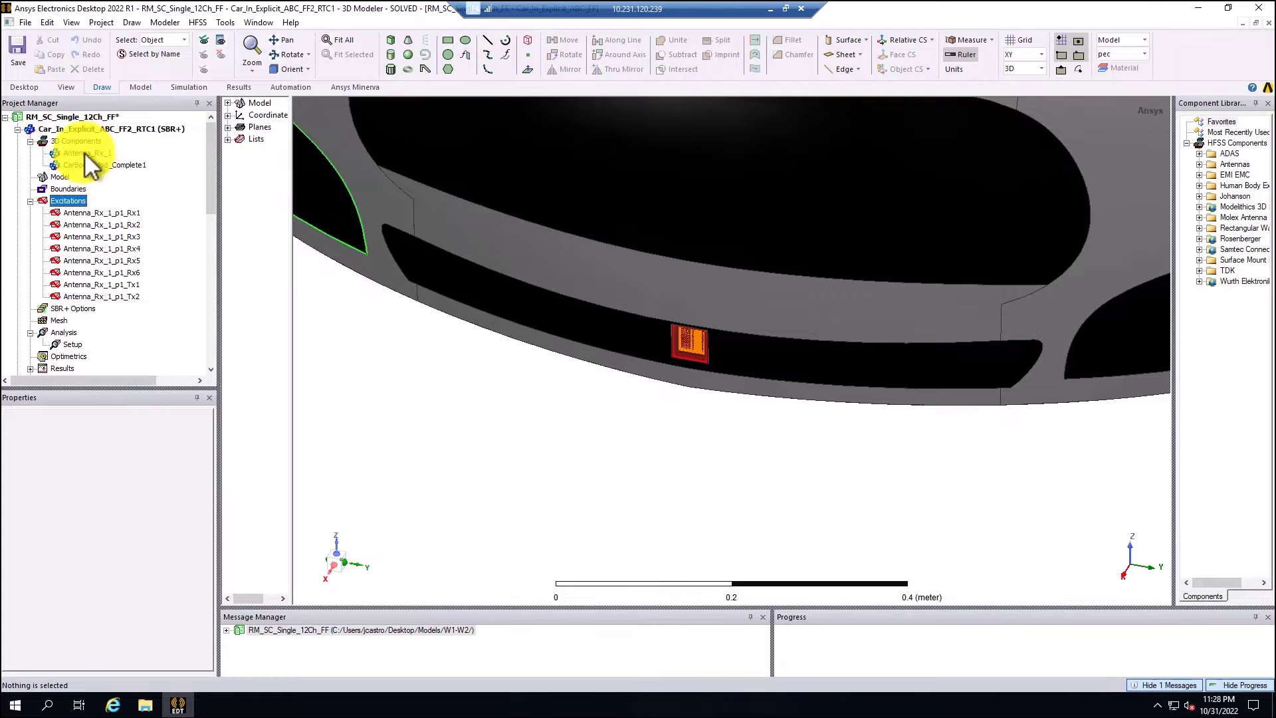
{"action": "left_click", "coordinate": [85, 155]}
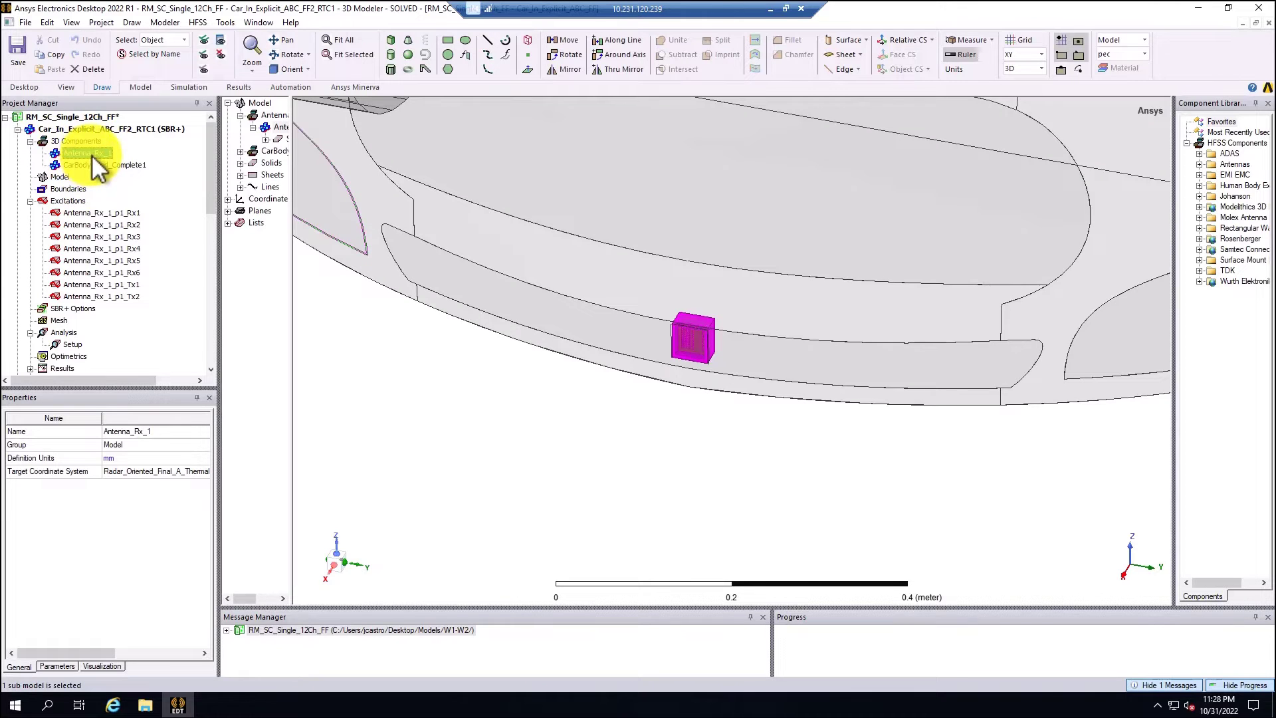
{"action": "left_click", "coordinate": [648, 431]}
Zoom around the bumper antenna and check the Excitations context menu without choosing an action
{"action": "scroll", "coordinate": [704, 336], "scroll_direction": "up", "scroll_amount": 3}
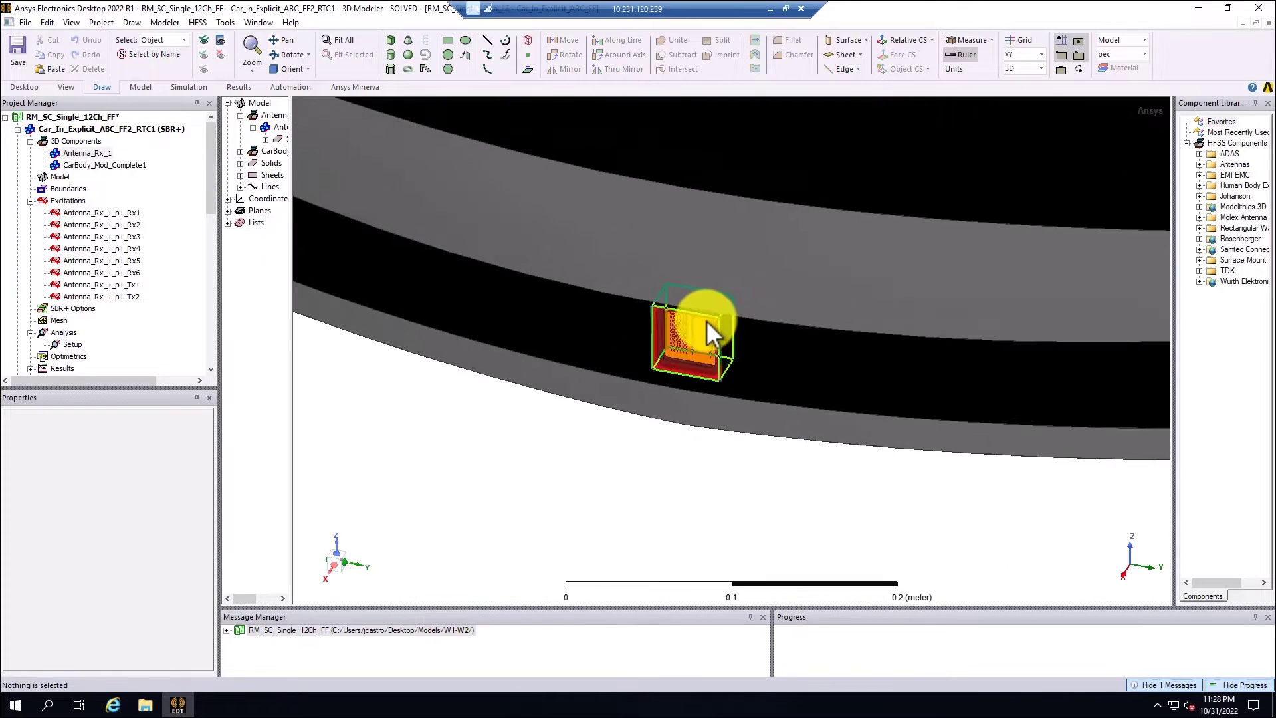
{"action": "scroll", "coordinate": [707, 322], "scroll_direction": "up", "scroll_amount": 2}
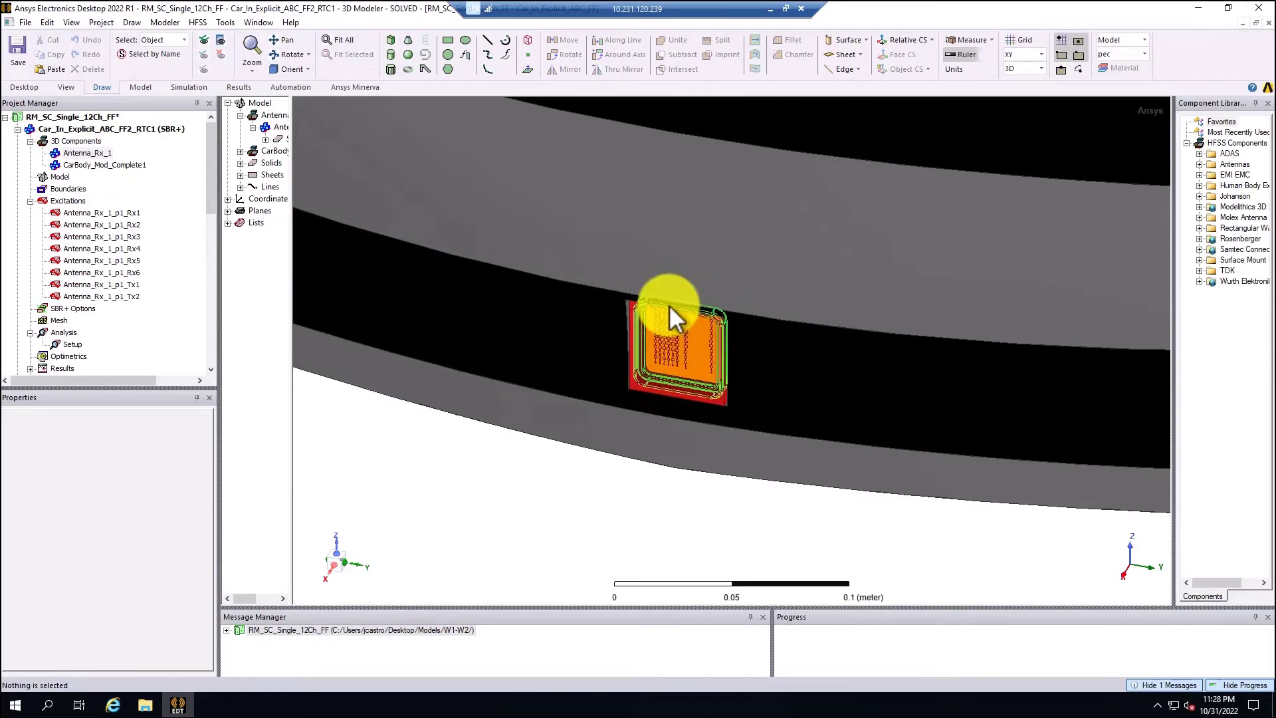
{"action": "scroll", "coordinate": [663, 316], "scroll_direction": "down", "scroll_amount": 10}
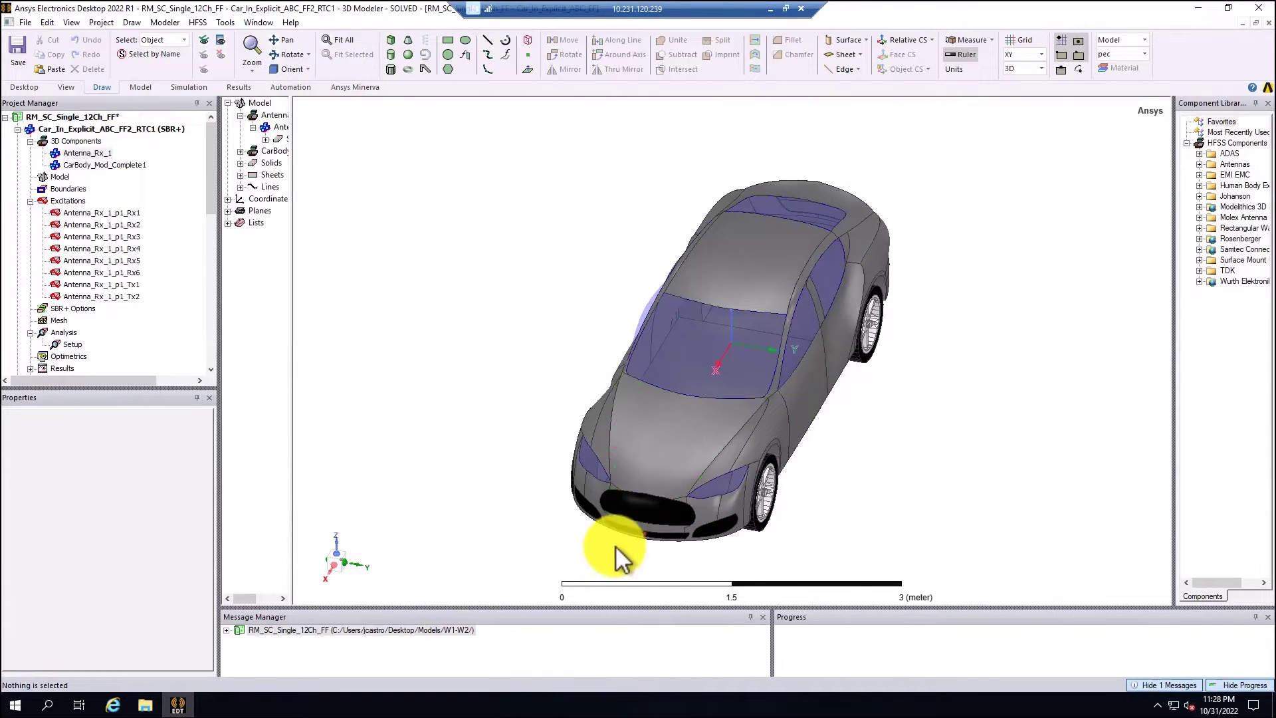
{"action": "scroll", "coordinate": [617, 557], "scroll_direction": "up", "scroll_amount": 2}
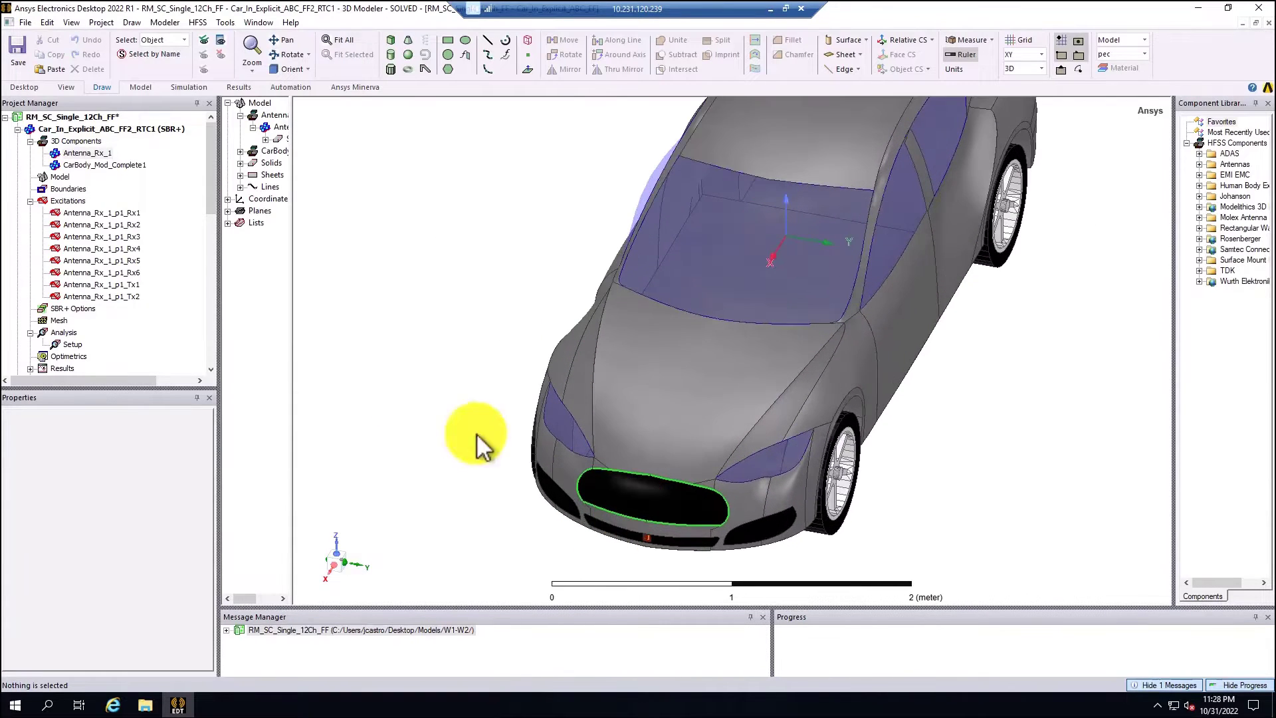
{"action": "right_click", "coordinate": [60, 203]}
{"action": "left_click", "coordinate": [379, 245]}
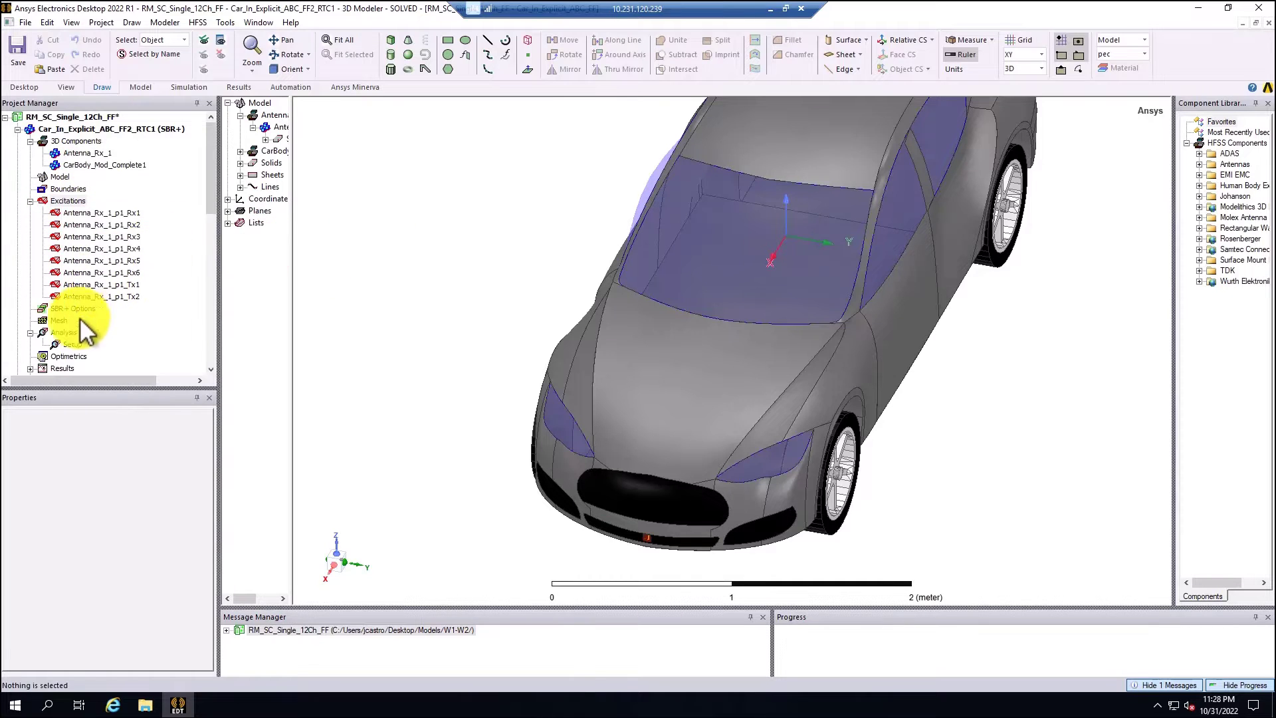
Review the SBR+ setup's Options and Defaults (ray density 4, 5 bounces, far field) and close with OK
{"action": "double_click", "coordinate": [66, 344]}
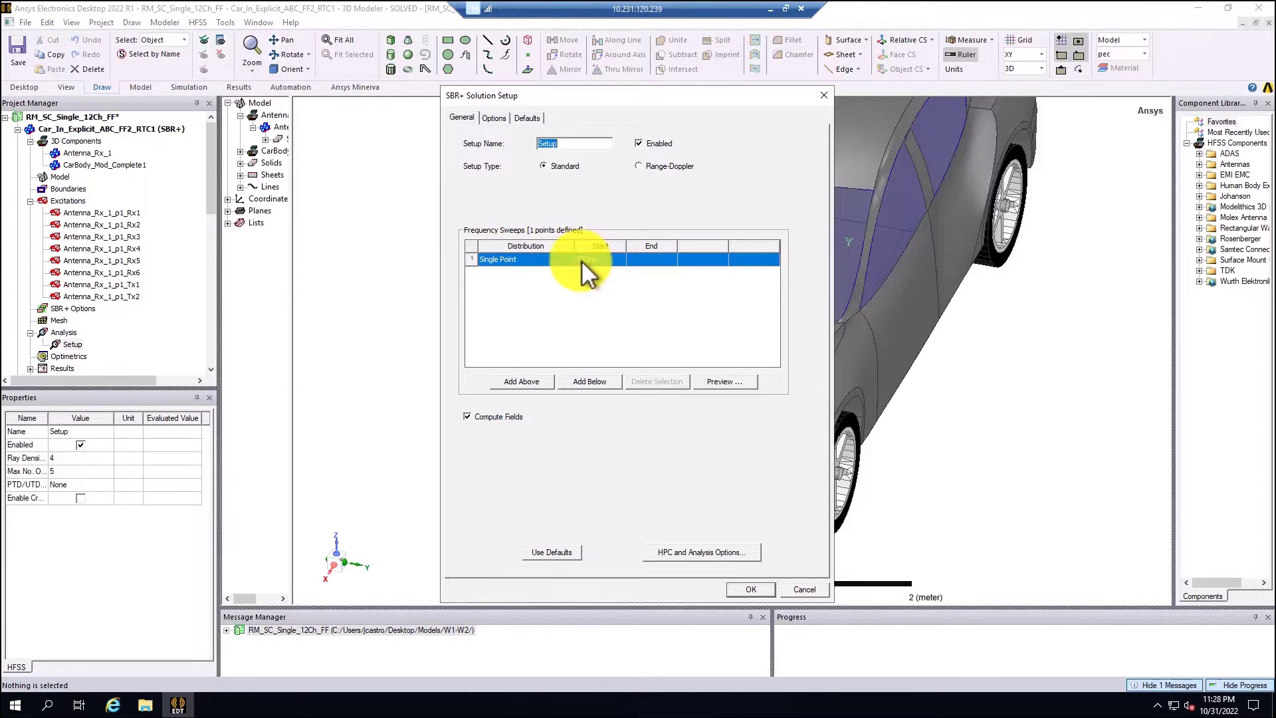
{"action": "left_click", "coordinate": [493, 119]}
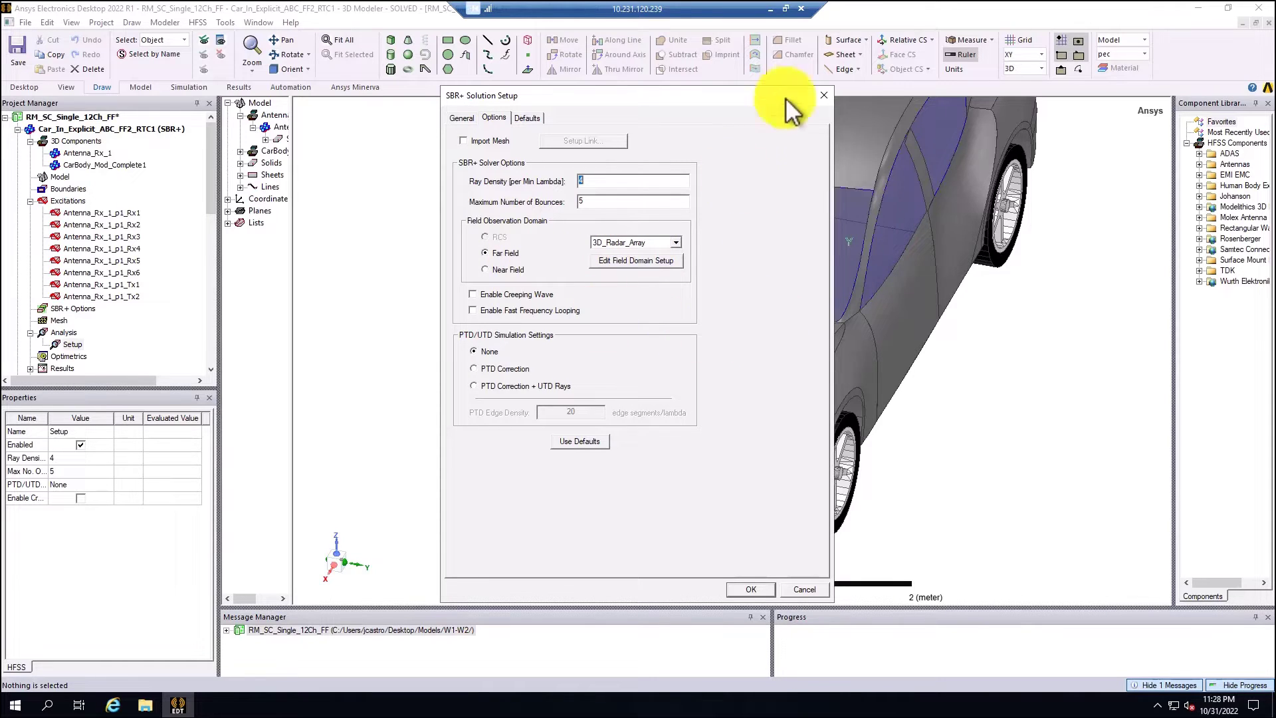
{"action": "left_click", "coordinate": [527, 119]}
{"action": "left_click", "coordinate": [752, 588]}
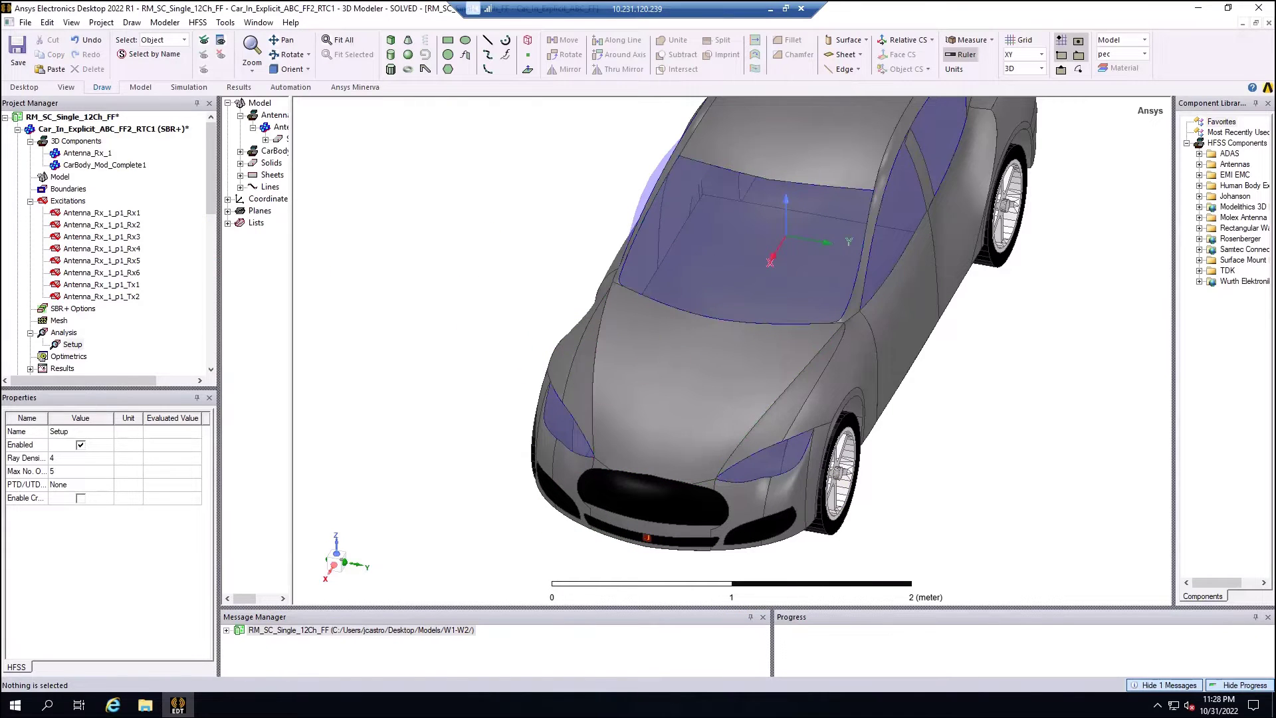
Validate the car radar design and close the report showing 0 errors and 1 warning
{"action": "left_click", "coordinate": [385, 305]}
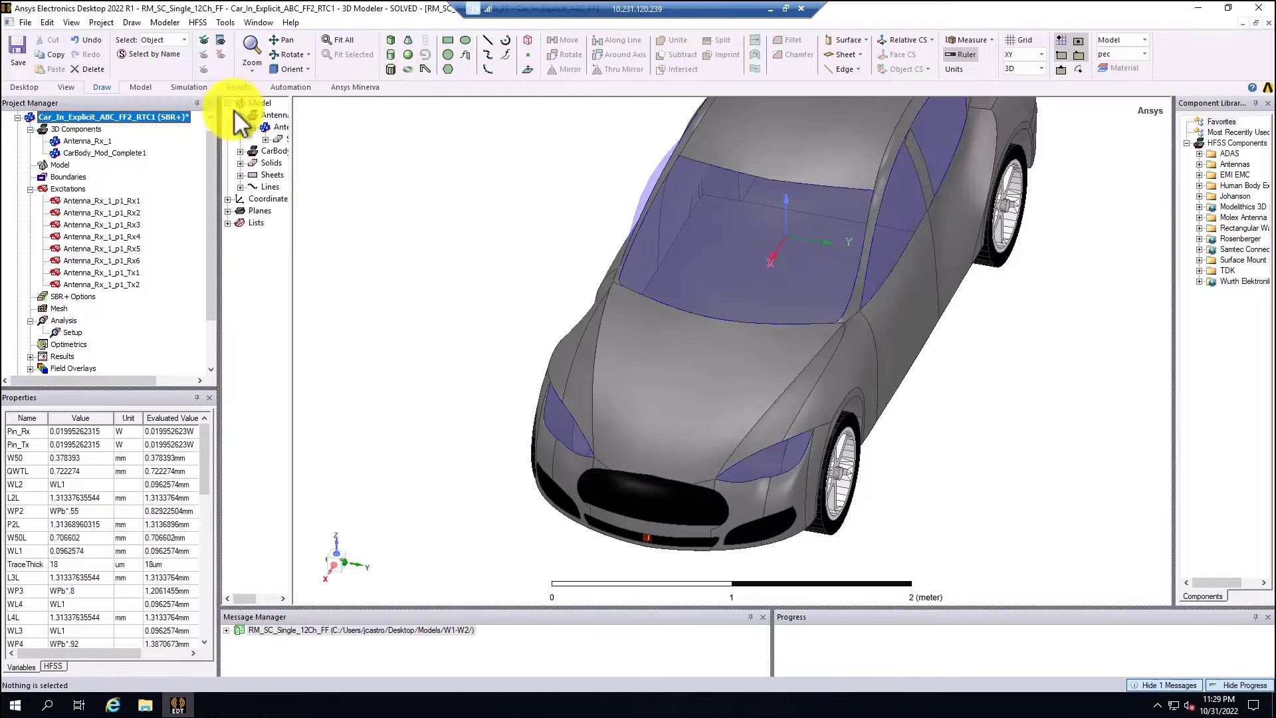
{"action": "left_click", "coordinate": [188, 87]}
{"action": "left_click", "coordinate": [306, 50]}
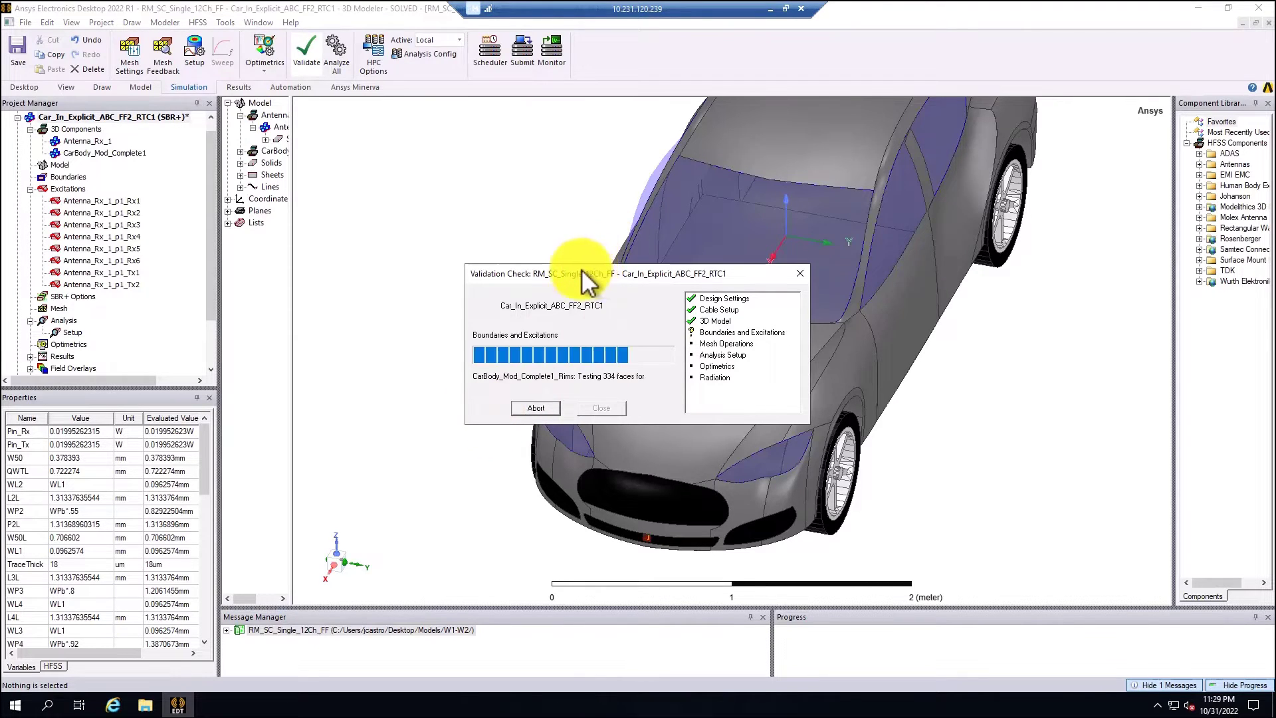
{"action": "left_click_drag", "start_coordinate": [581, 270], "coordinate": [434, 249]}
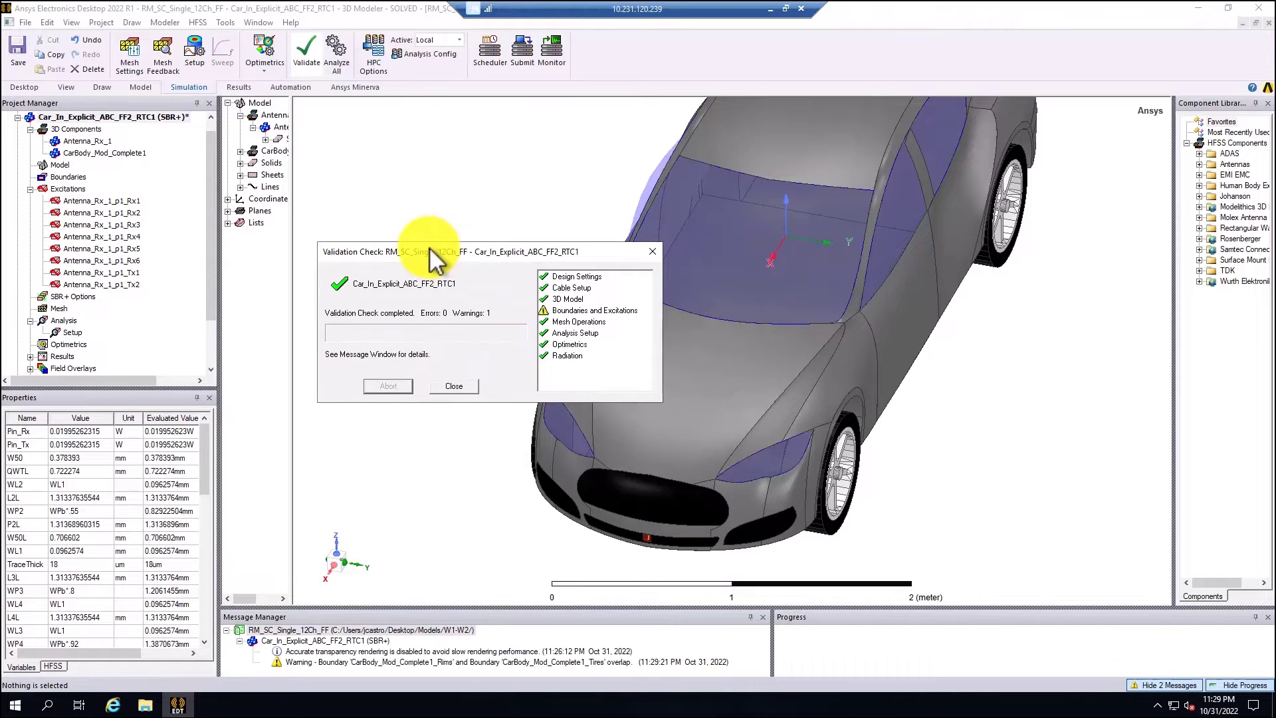
{"action": "left_click", "coordinate": [458, 386]}
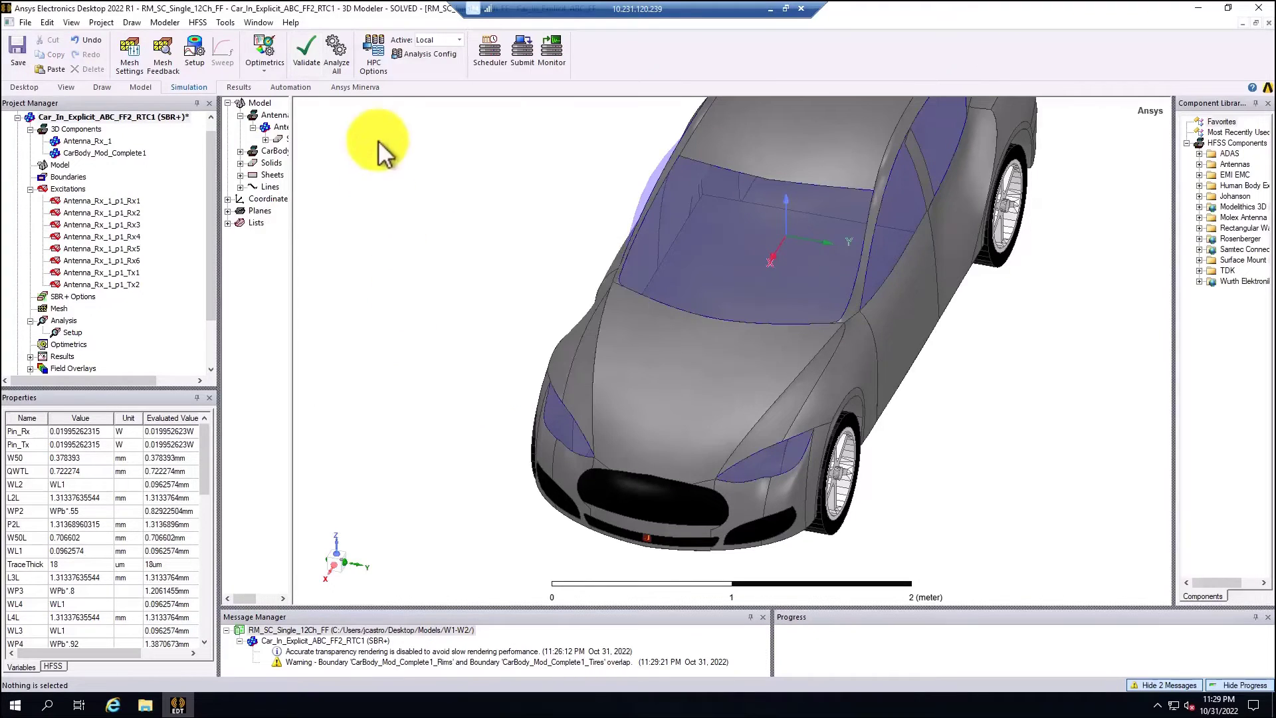
Confirm the Local analysis configuration uses localhost with 32 cores and 4 GPUs
{"action": "left_click", "coordinate": [376, 55]}
{"action": "left_click", "coordinate": [624, 349]}
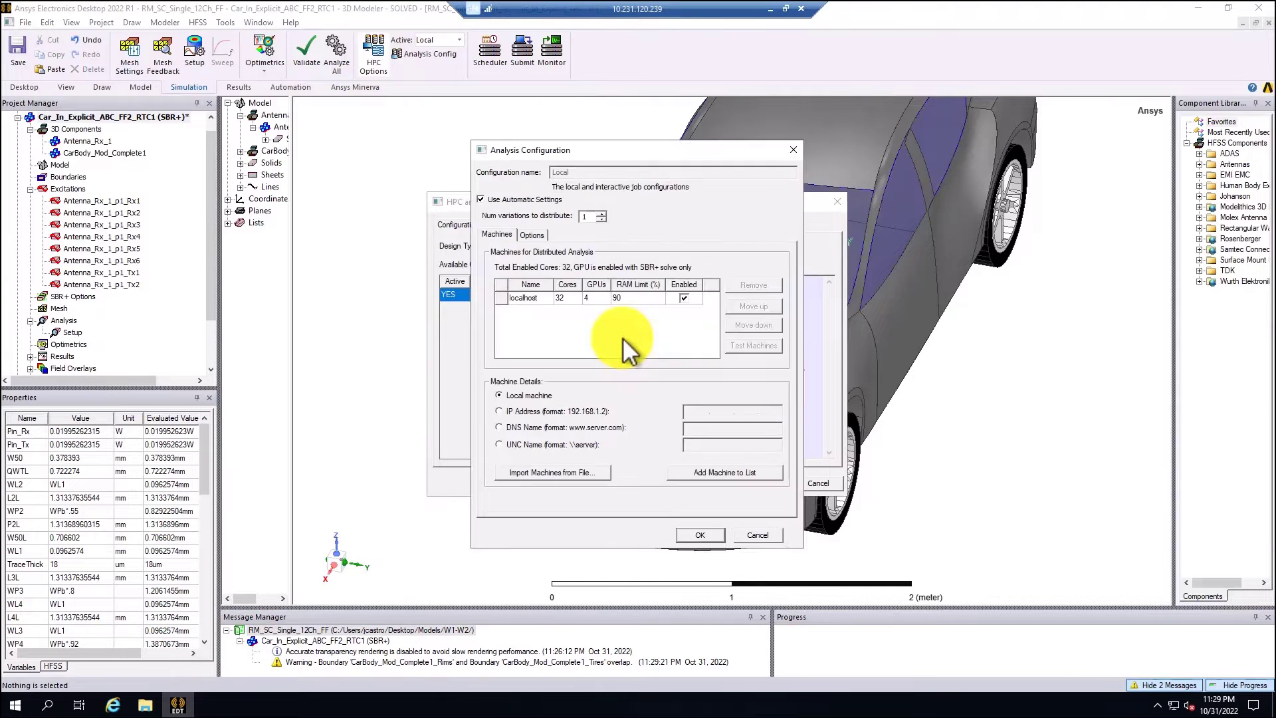
{"action": "left_click", "coordinate": [567, 296]}
{"action": "left_click", "coordinate": [594, 297]}
{"action": "left_click", "coordinate": [700, 535]}
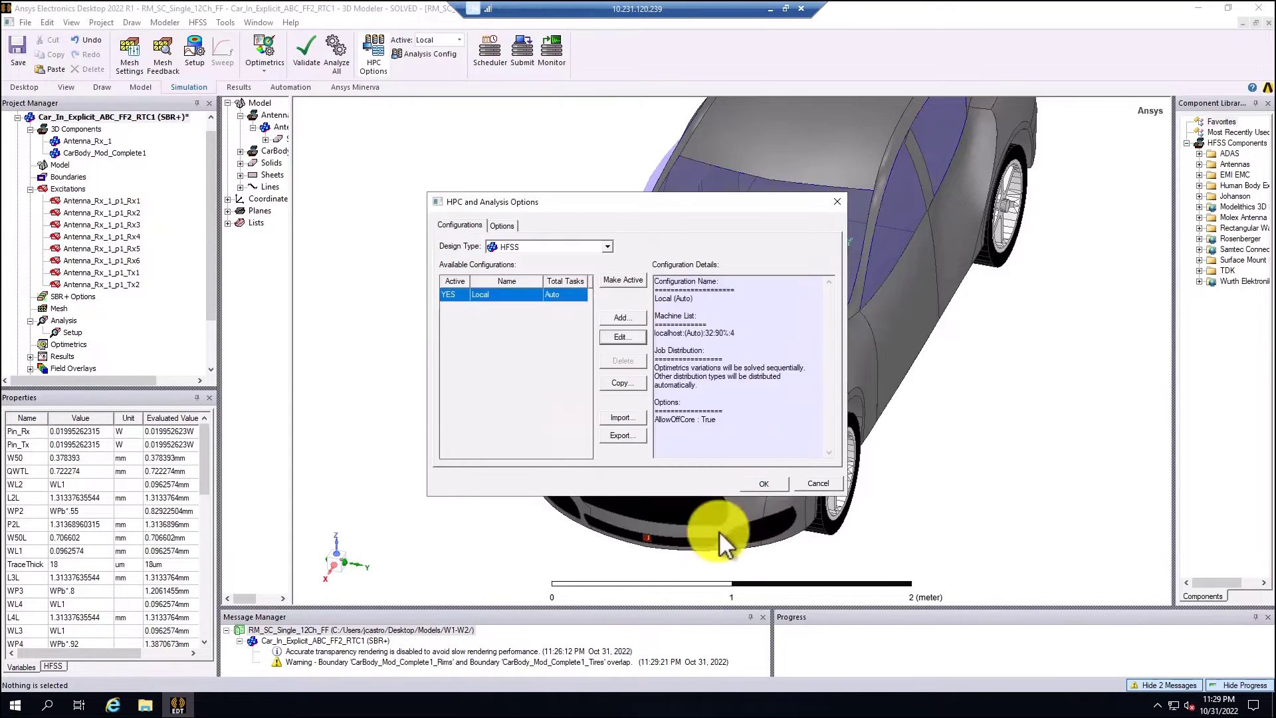
{"action": "left_click", "coordinate": [767, 483]}
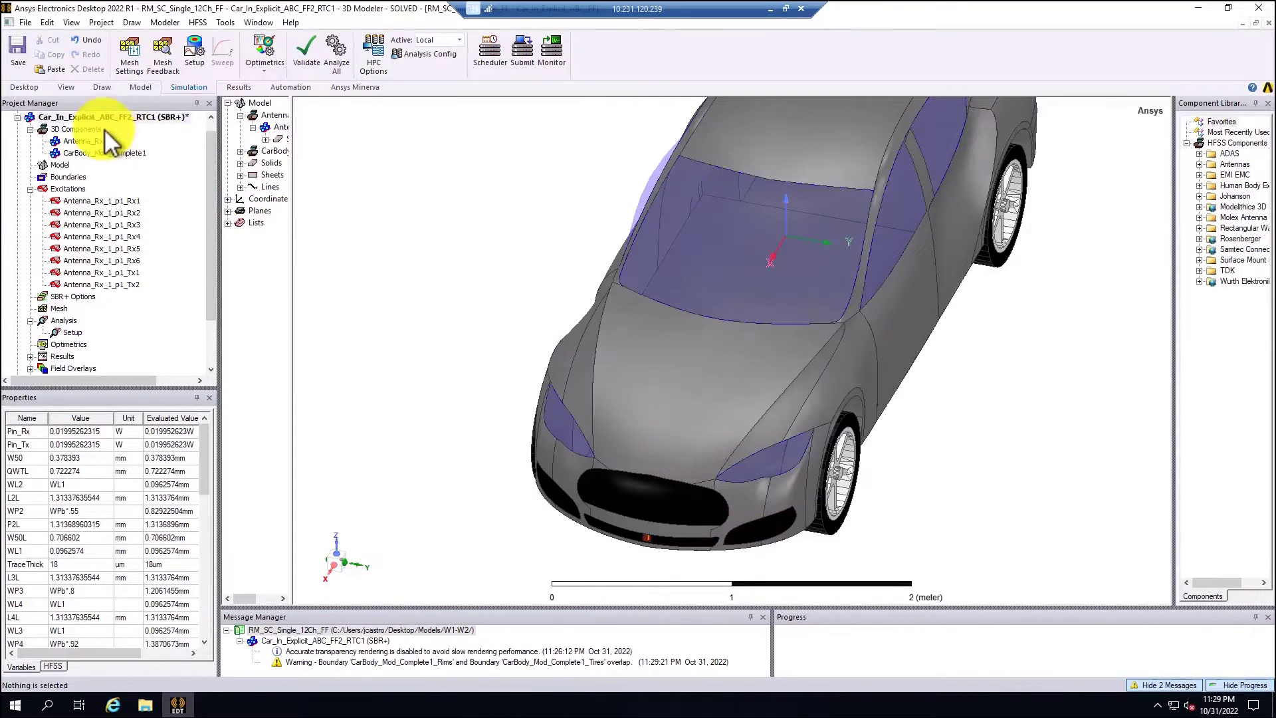
{"action": "right_click", "coordinate": [61, 117]}
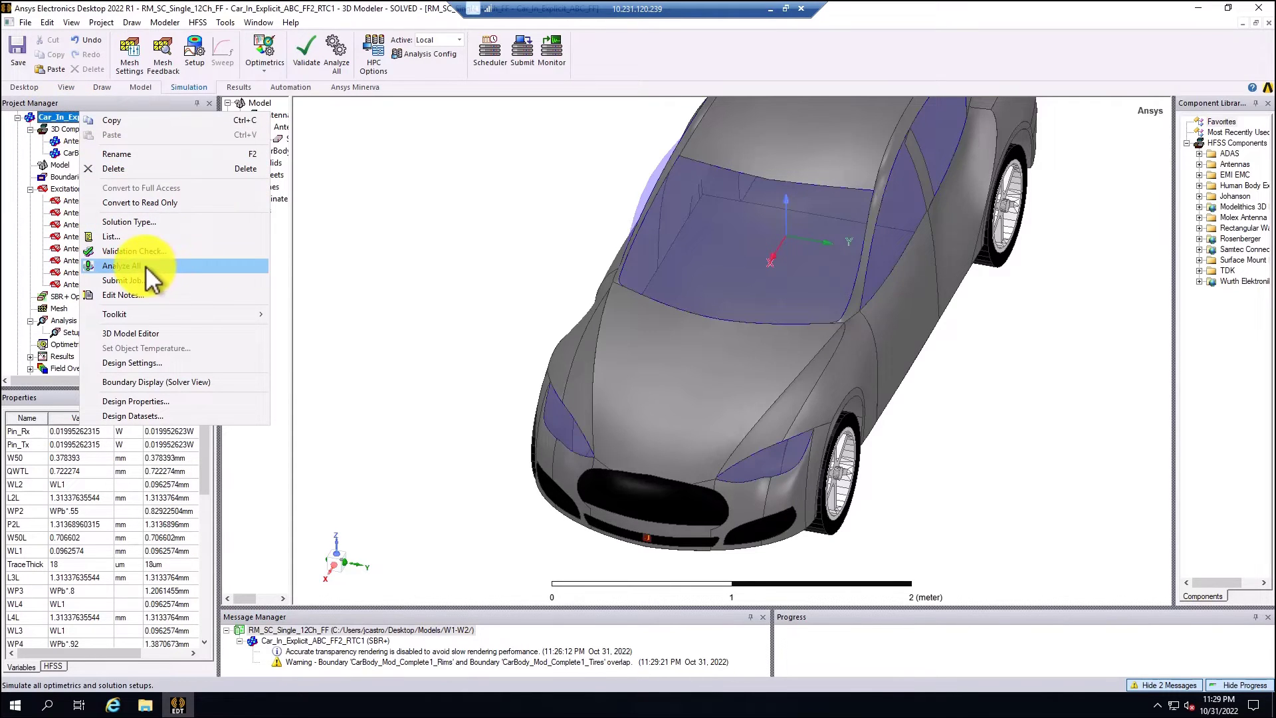
{"action": "left_click", "coordinate": [390, 270]}
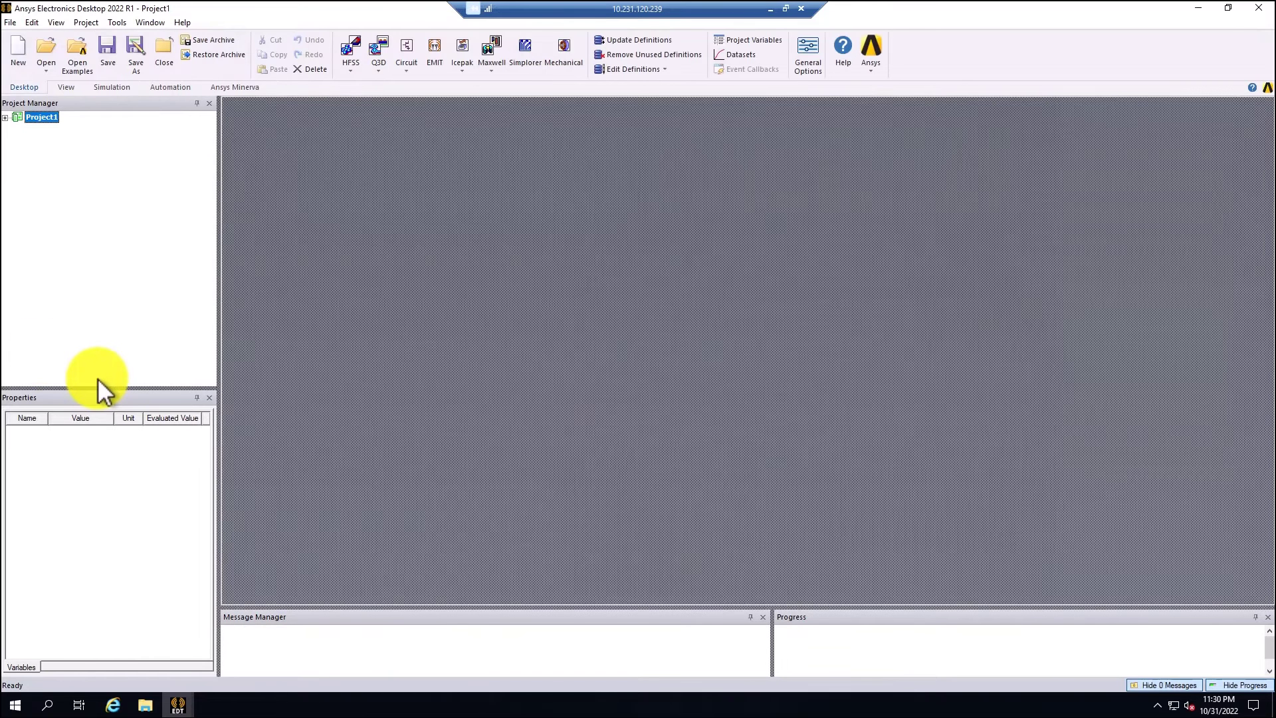
Set the job scheduler to RSM
{"action": "left_click", "coordinate": [115, 87]}
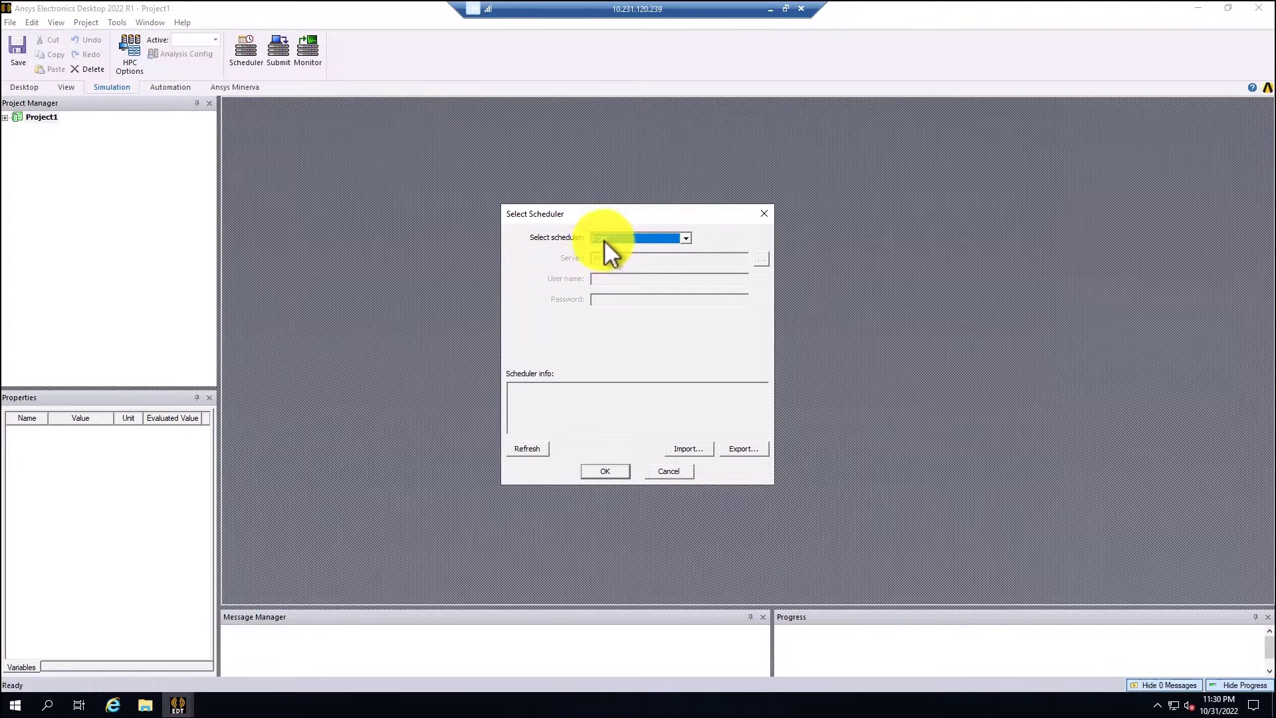
{"action": "left_click", "coordinate": [531, 444]}
{"action": "left_click", "coordinate": [604, 472]}
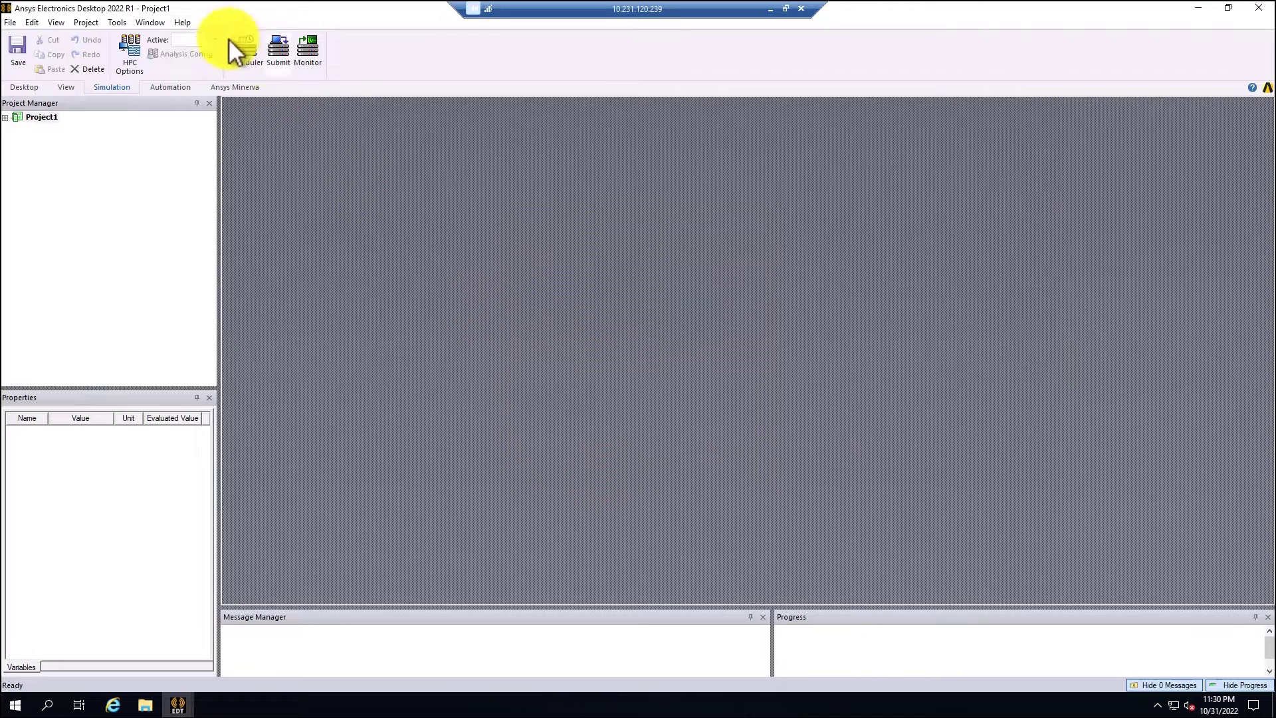
Submit RM_SC_Single_12Ch_FF.aedtz to solve all setups in design Car_In_Explicit_ABC_FF2_RTC1
{"action": "left_click", "coordinate": [277, 45]}
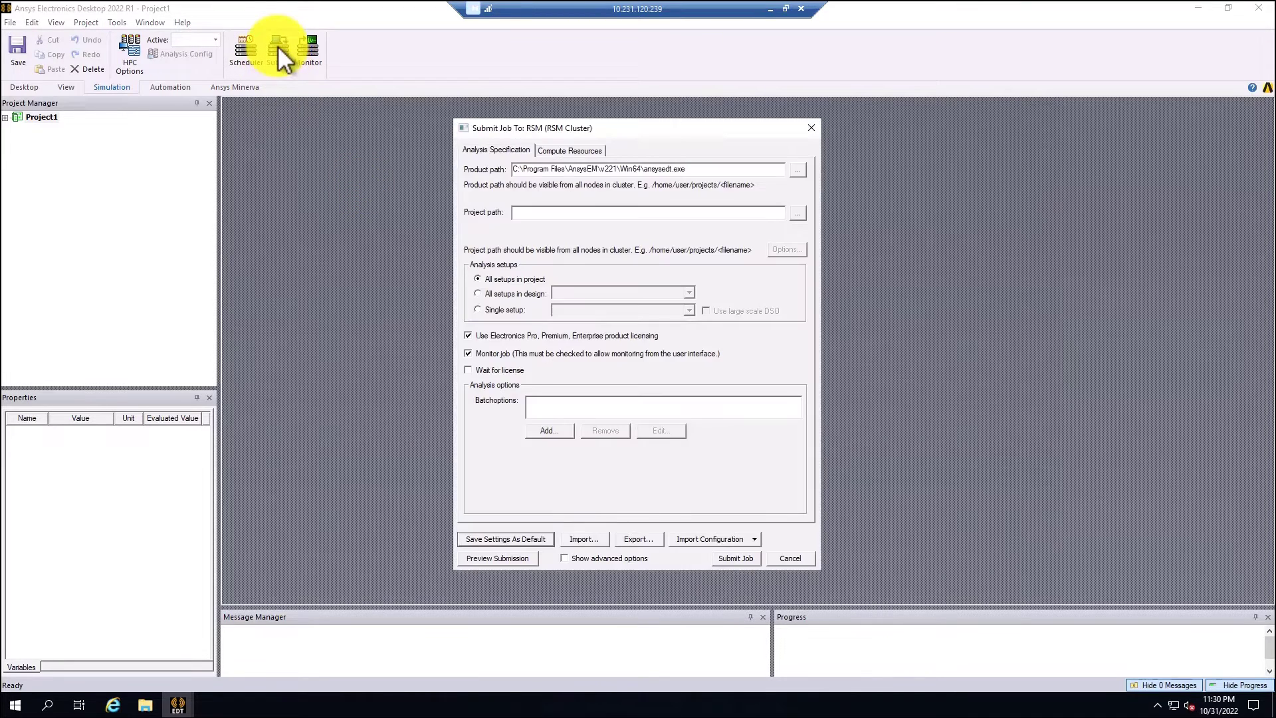
{"action": "left_click", "coordinate": [798, 211]}
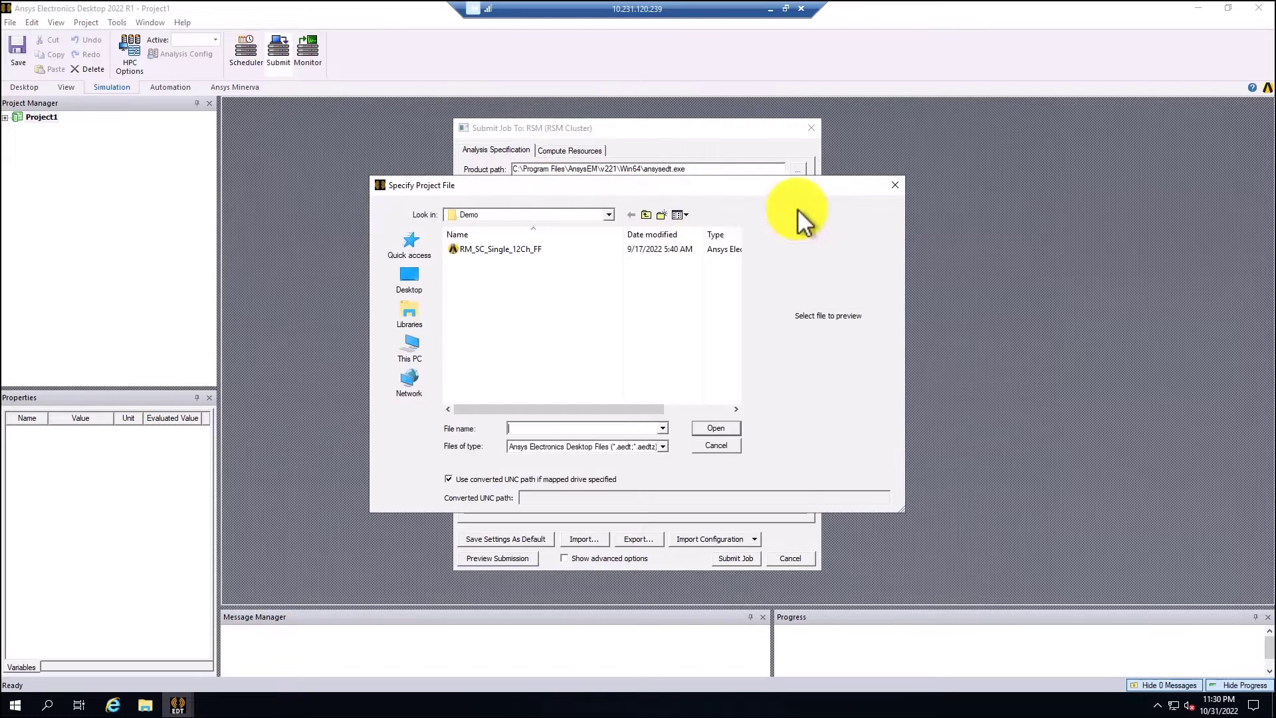
{"action": "left_click", "coordinate": [498, 249]}
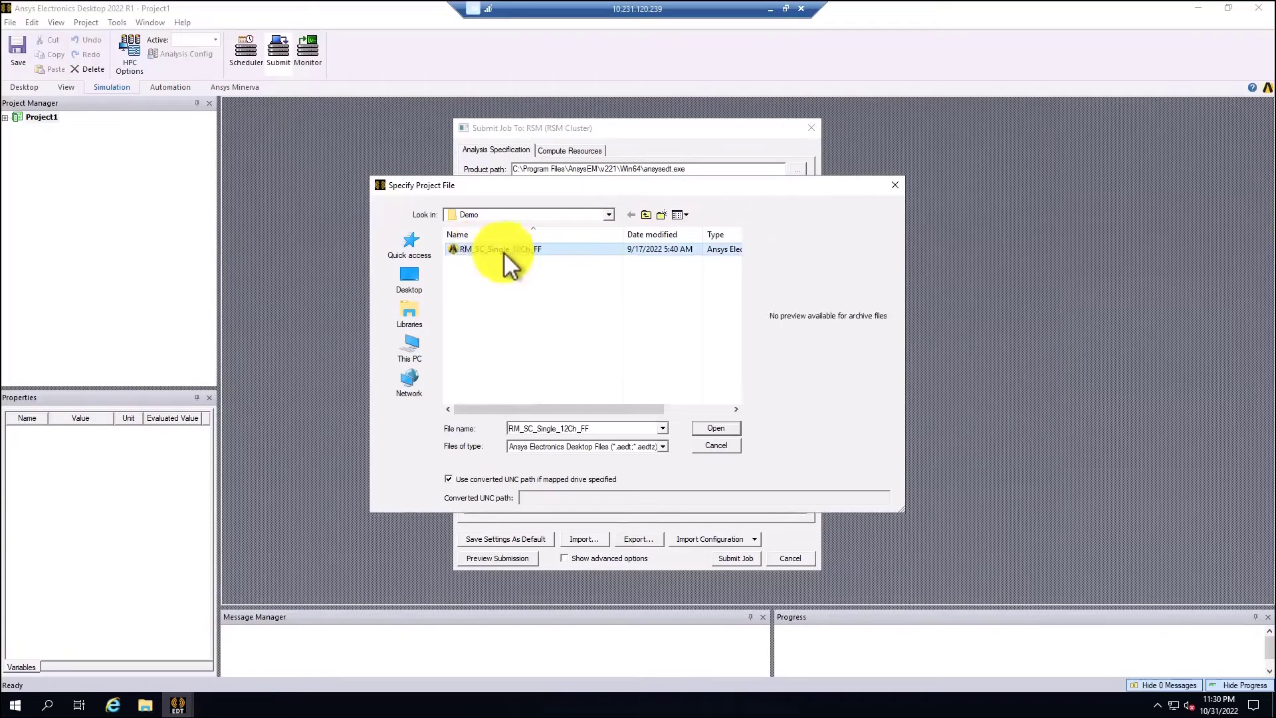
{"action": "left_click", "coordinate": [724, 424]}
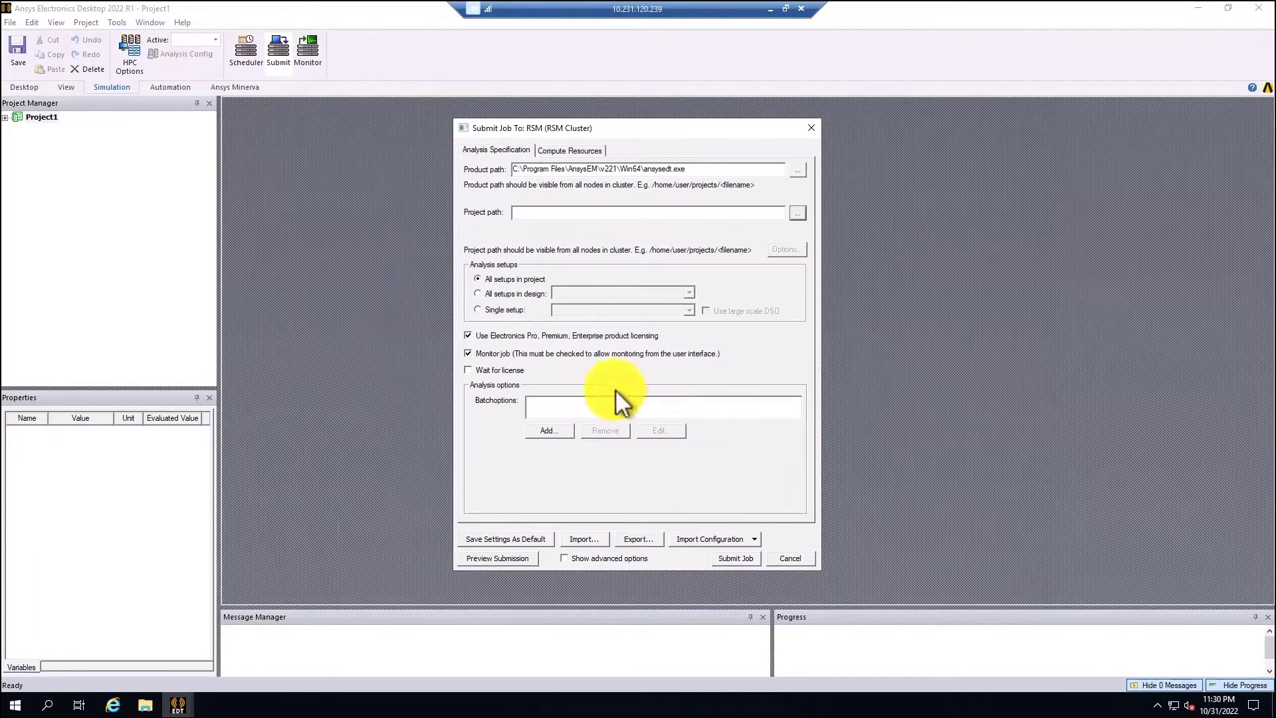
{"action": "left_click", "coordinate": [489, 293]}
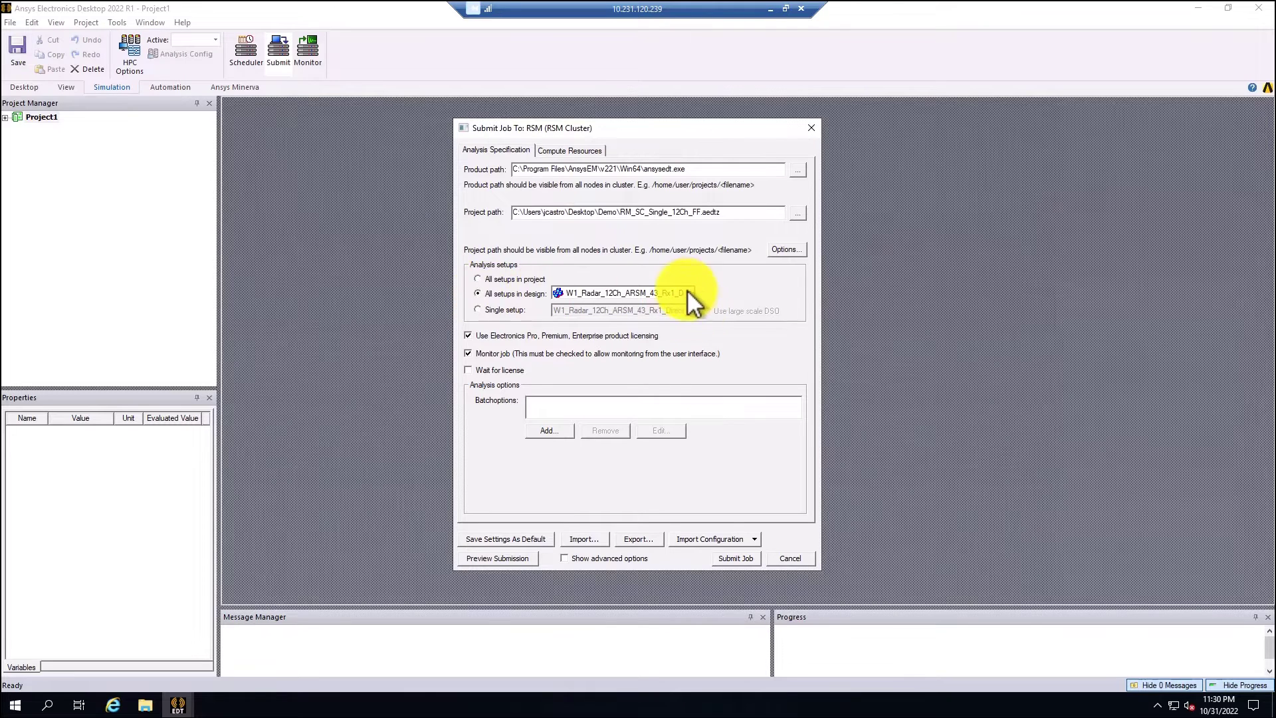
{"action": "left_click", "coordinate": [650, 295]}
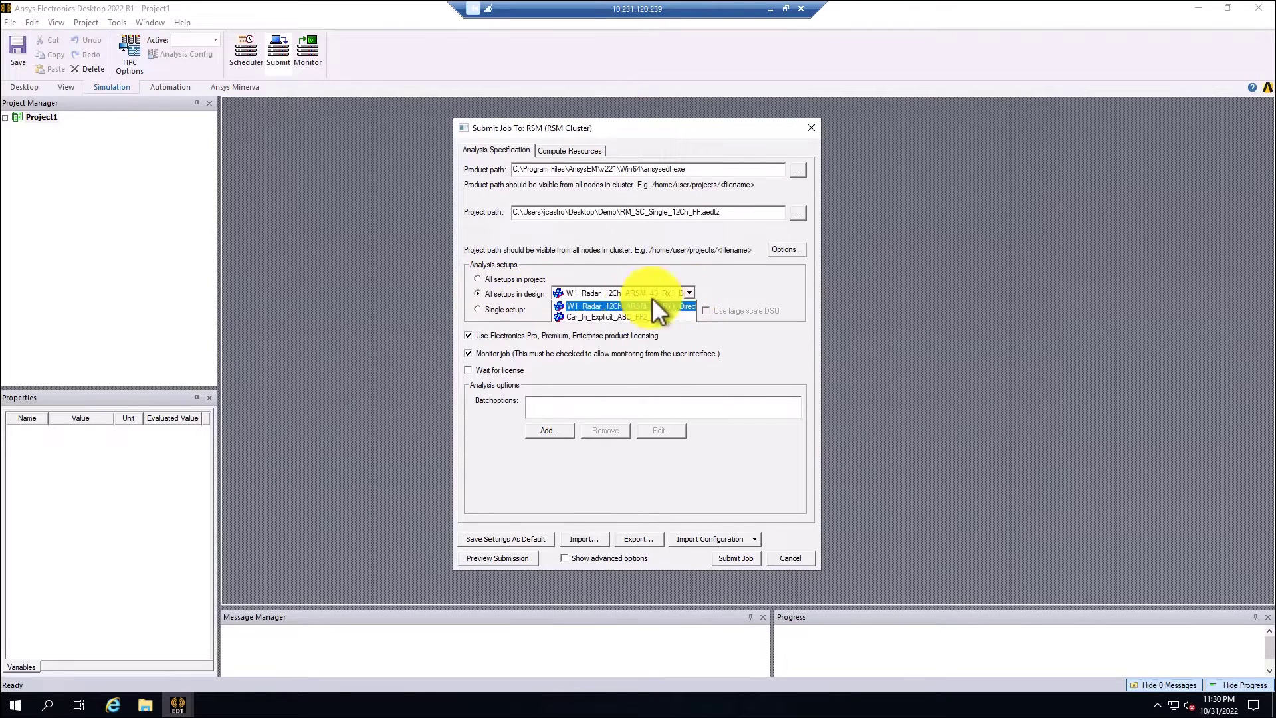
{"action": "left_click", "coordinate": [596, 317]}
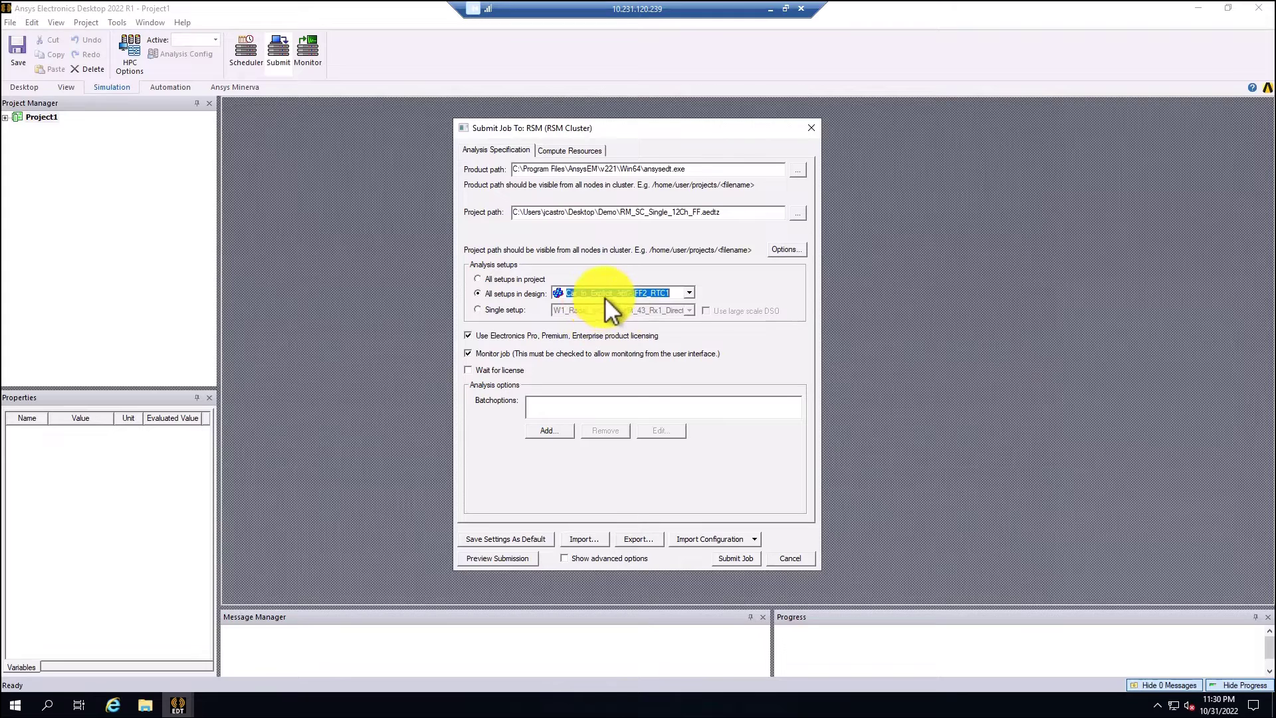
{"action": "left_click", "coordinate": [563, 149]}
Add localhost as the compute node with 32 cores and 4 GPUs
{"action": "left_click", "coordinate": [551, 378]}
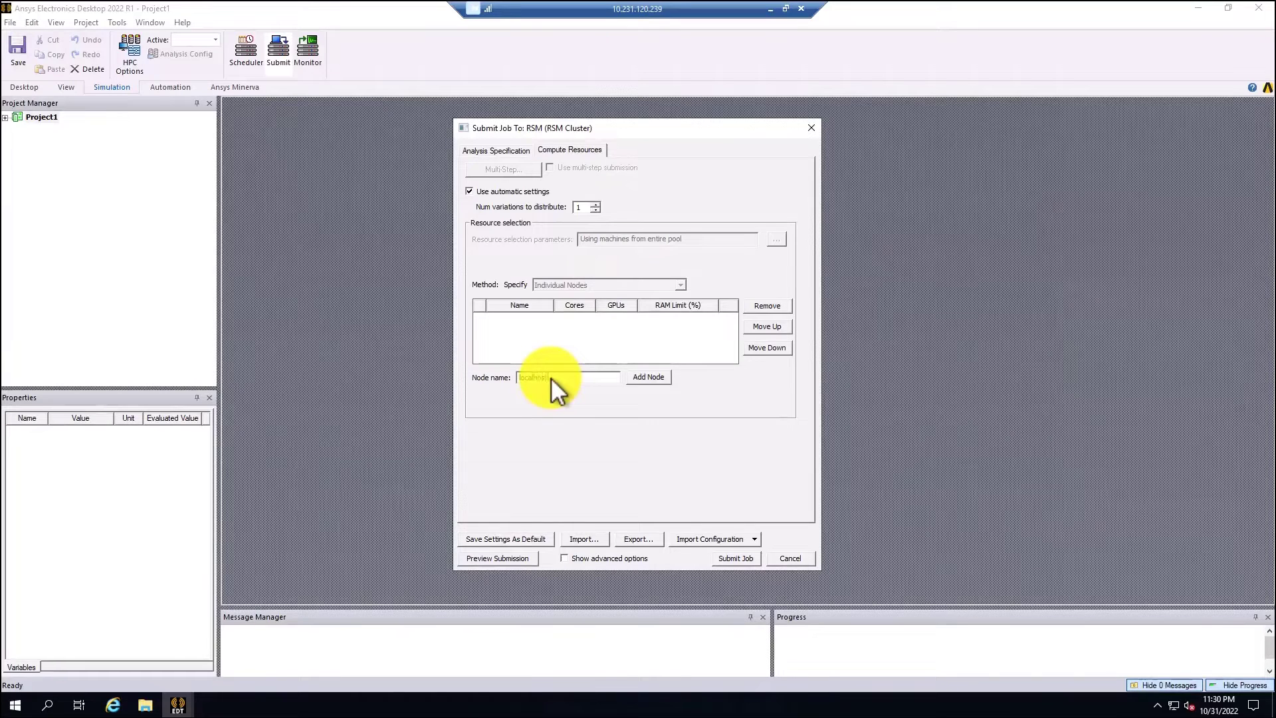
{"action": "left_click", "coordinate": [658, 380]}
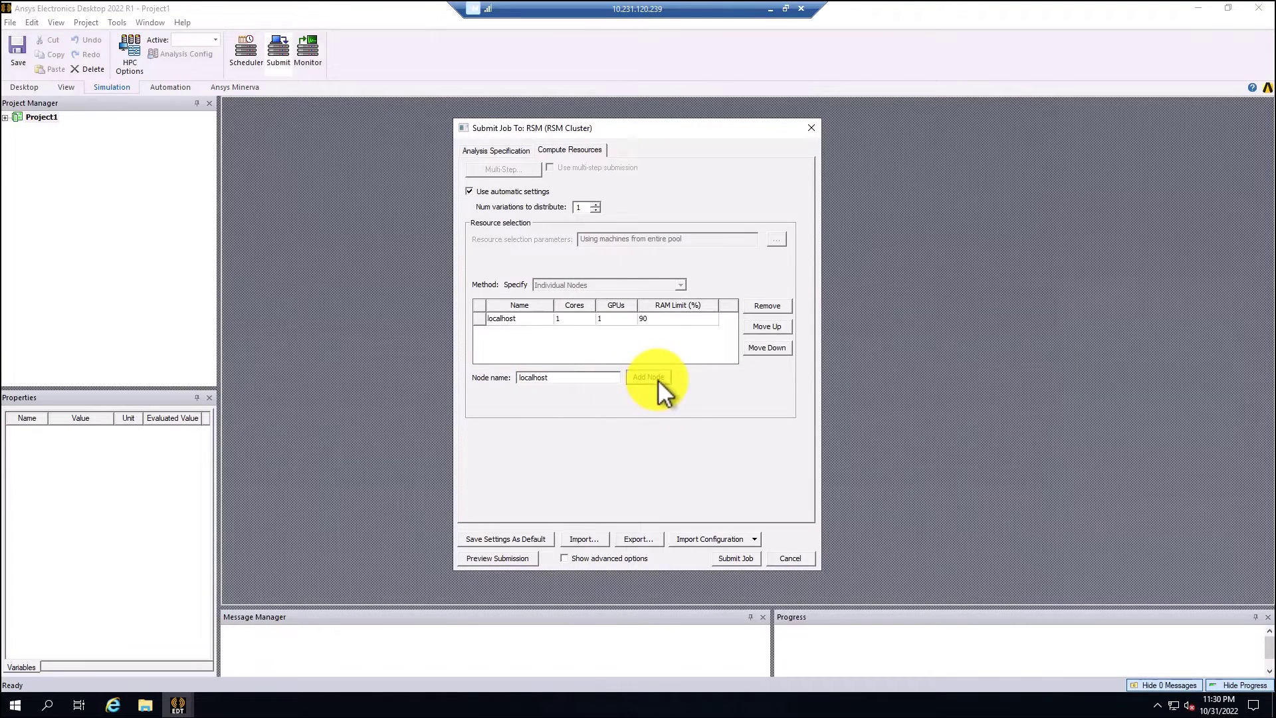
{"action": "double_click", "coordinate": [572, 318]}
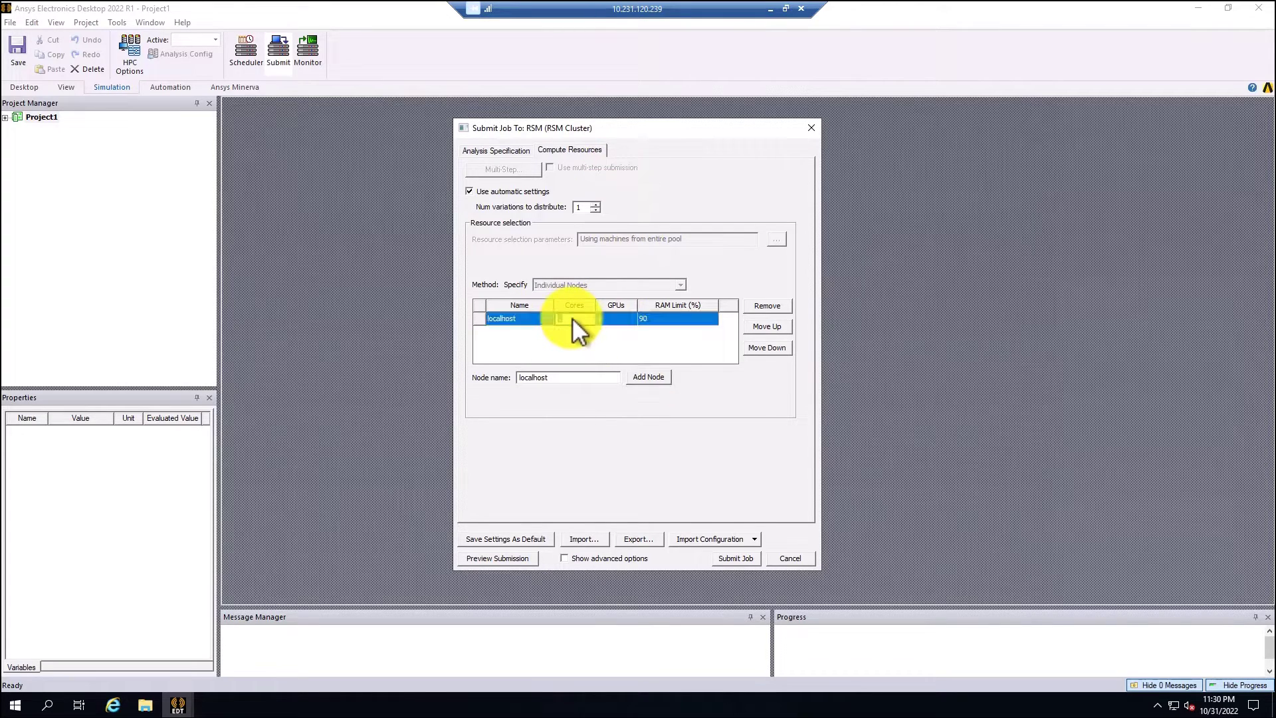
{"action": "type", "text": "32"}
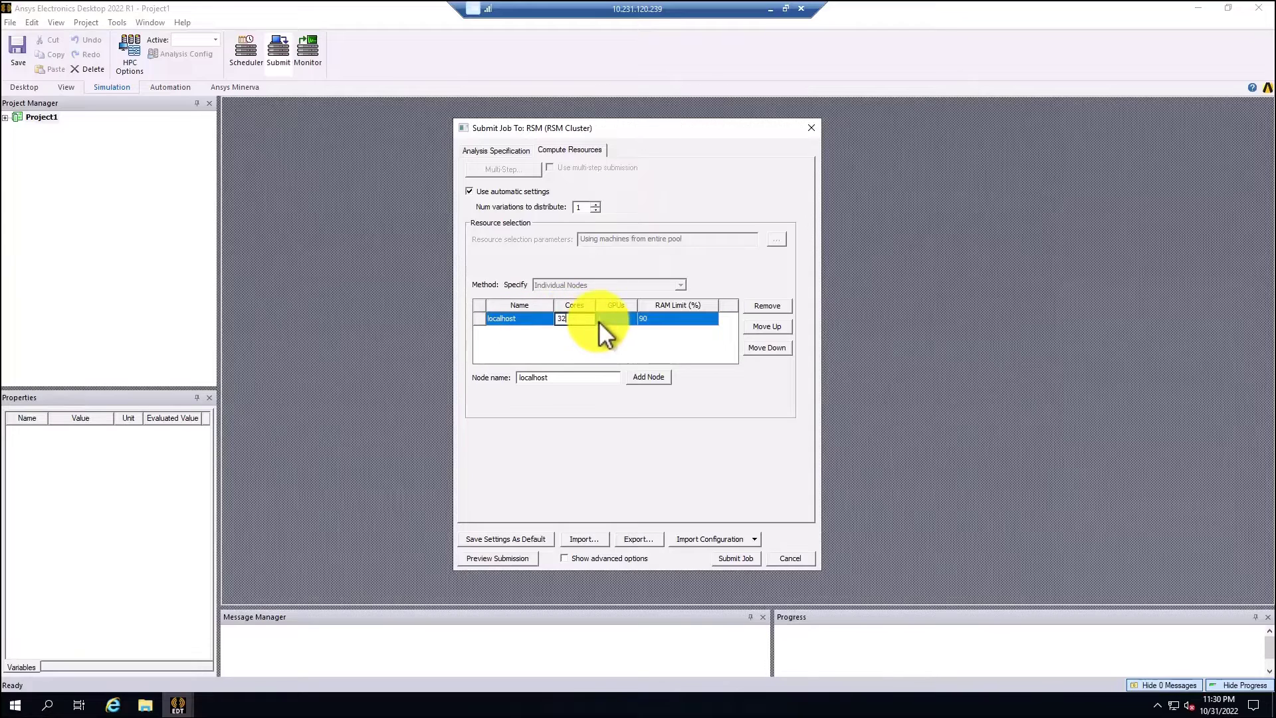
{"action": "left_click", "coordinate": [602, 319]}
{"action": "type", "text": "4"}
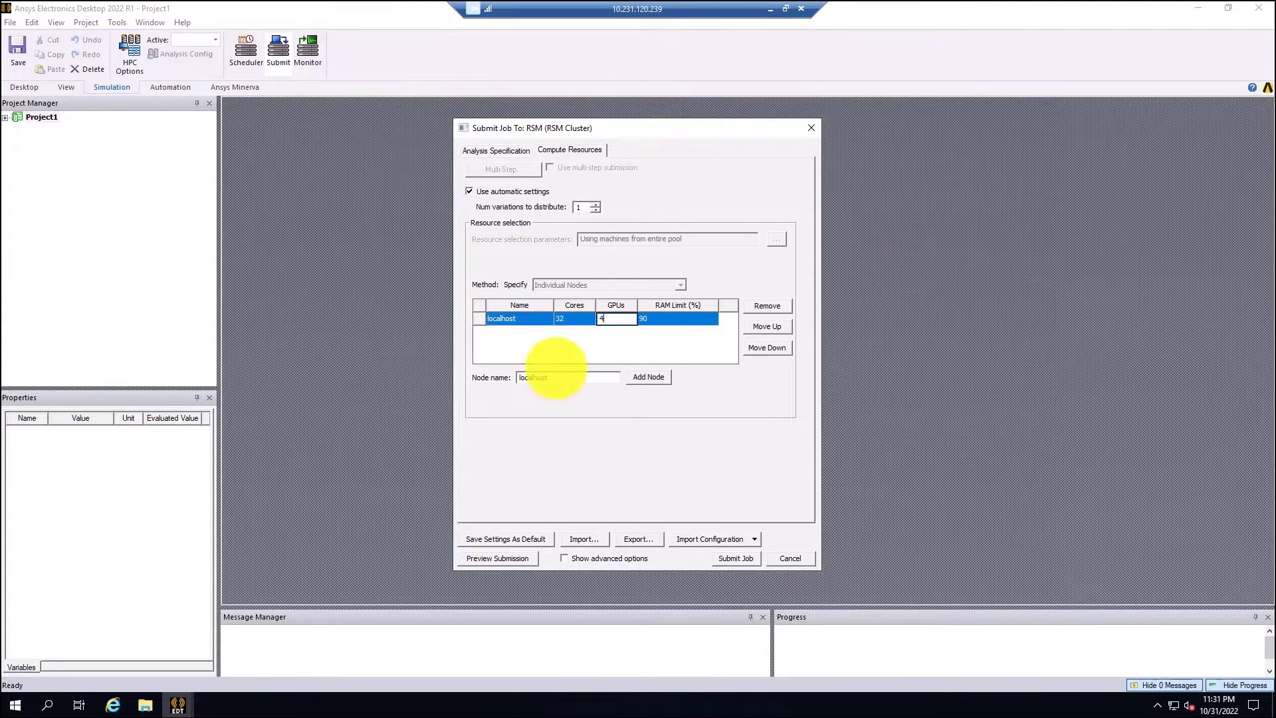
{"action": "left_click", "coordinate": [545, 340]}
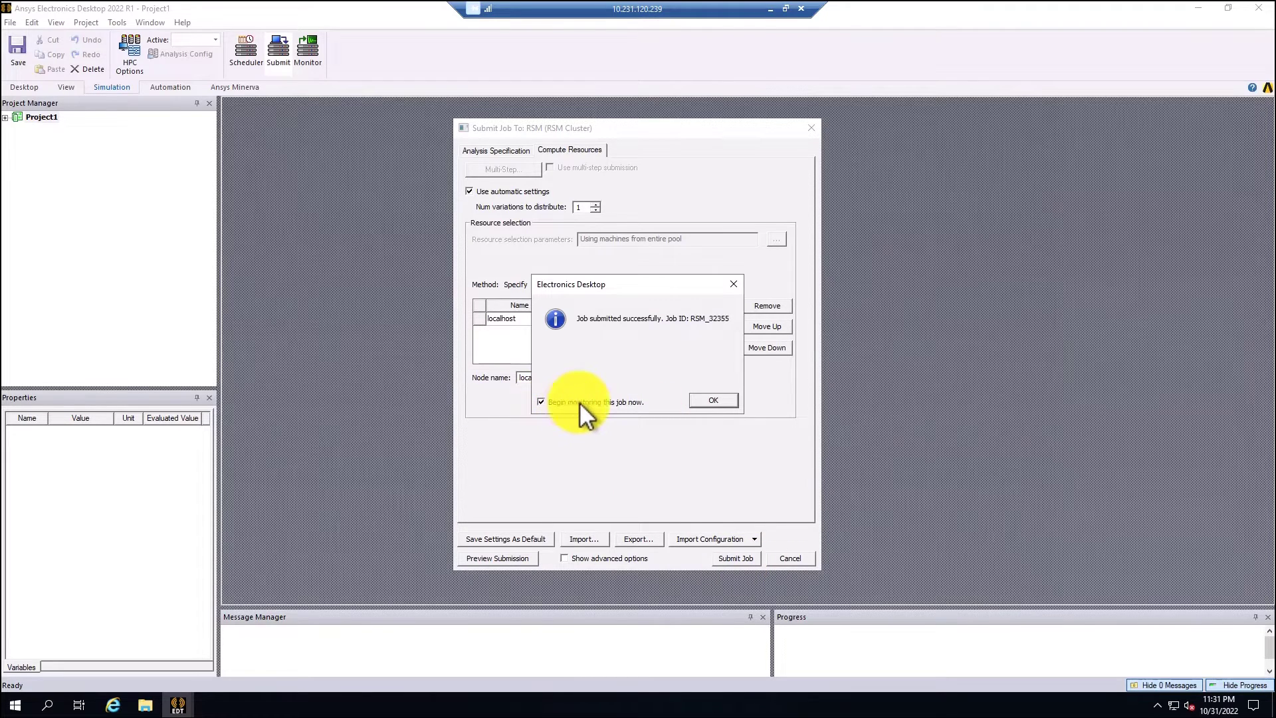
Acknowledge the successful submission message for job RSM_32355
{"action": "left_click", "coordinate": [712, 400]}
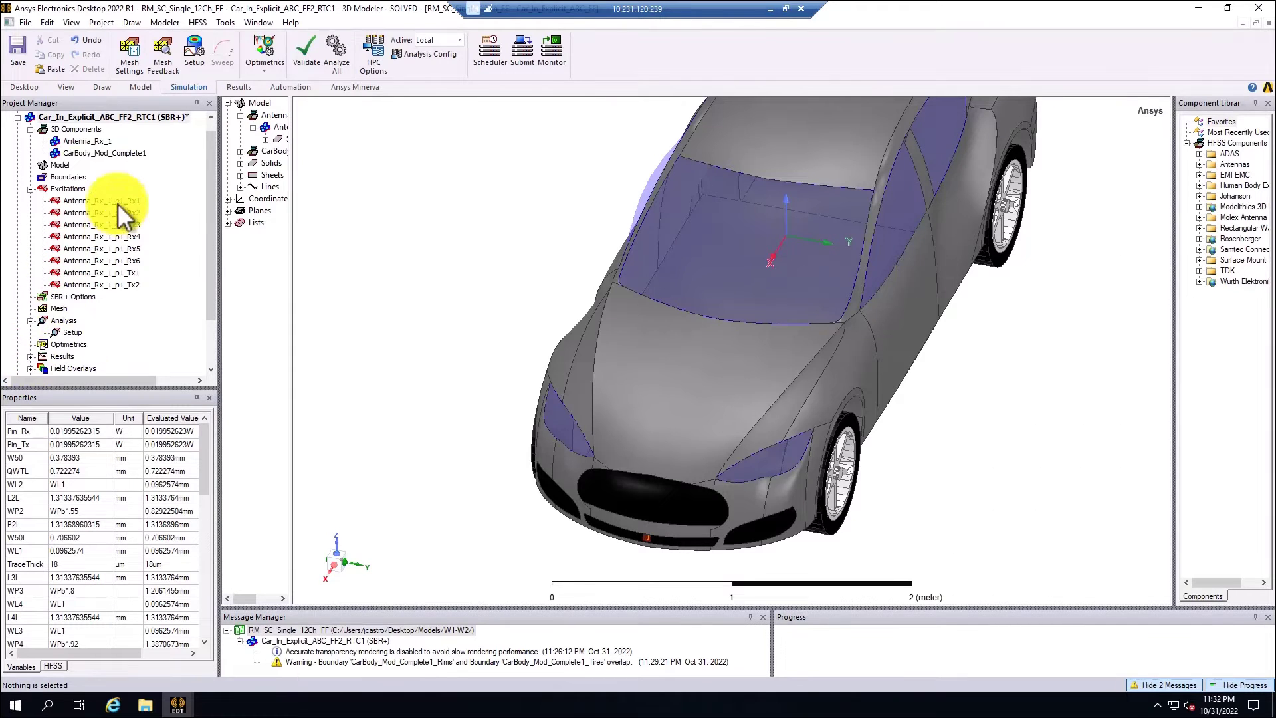
Open the SBR+ Setup solve profile full-screen and scroll through its four Tesla M60 GPU details
{"action": "right_click", "coordinate": [70, 333]}
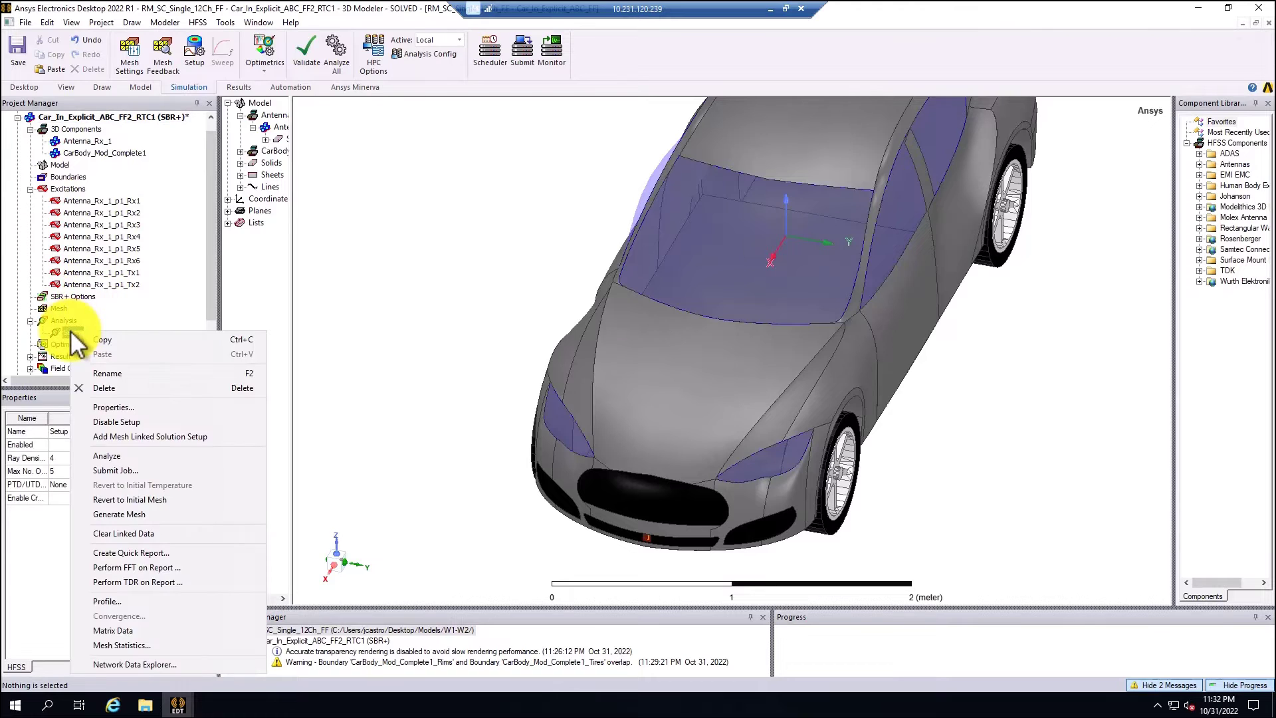
{"action": "left_click", "coordinate": [117, 601]}
{"action": "left_click", "coordinate": [812, 173]}
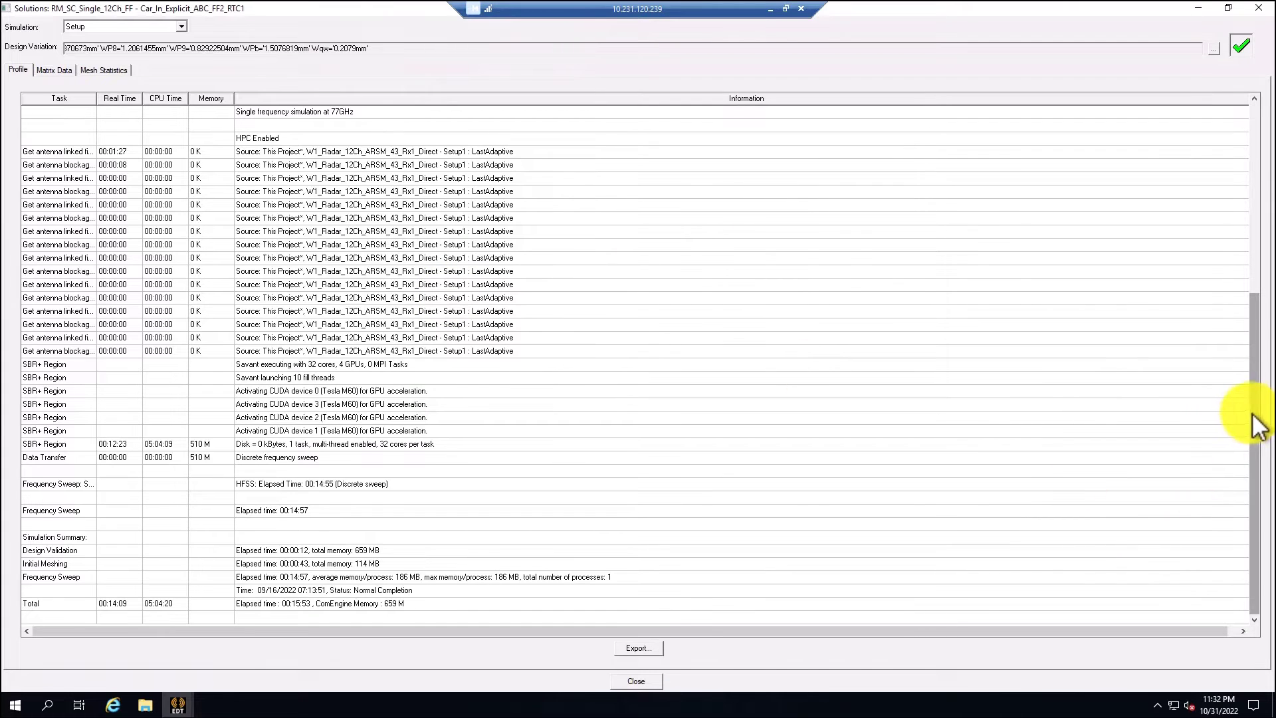
{"action": "left_click_drag", "start_coordinate": [1259, 422], "coordinate": [1253, 128]}
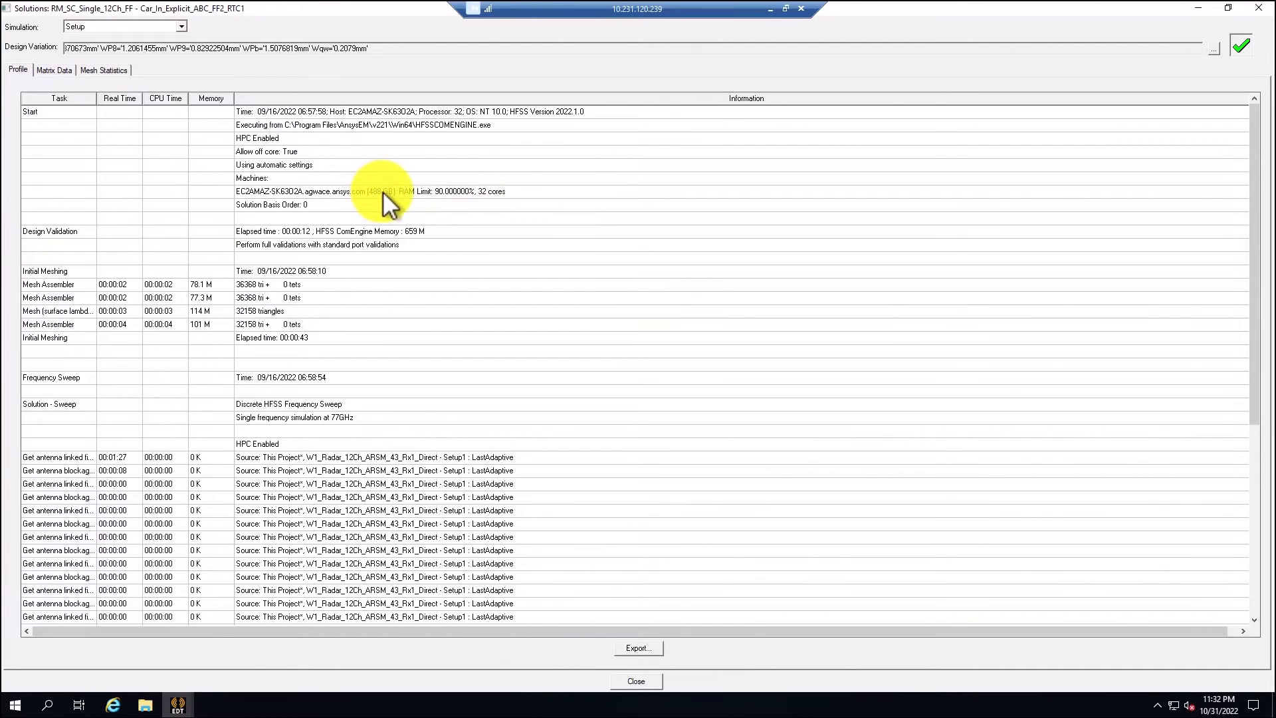
{"action": "left_click_drag", "start_coordinate": [1253, 157], "coordinate": [1139, 421]}
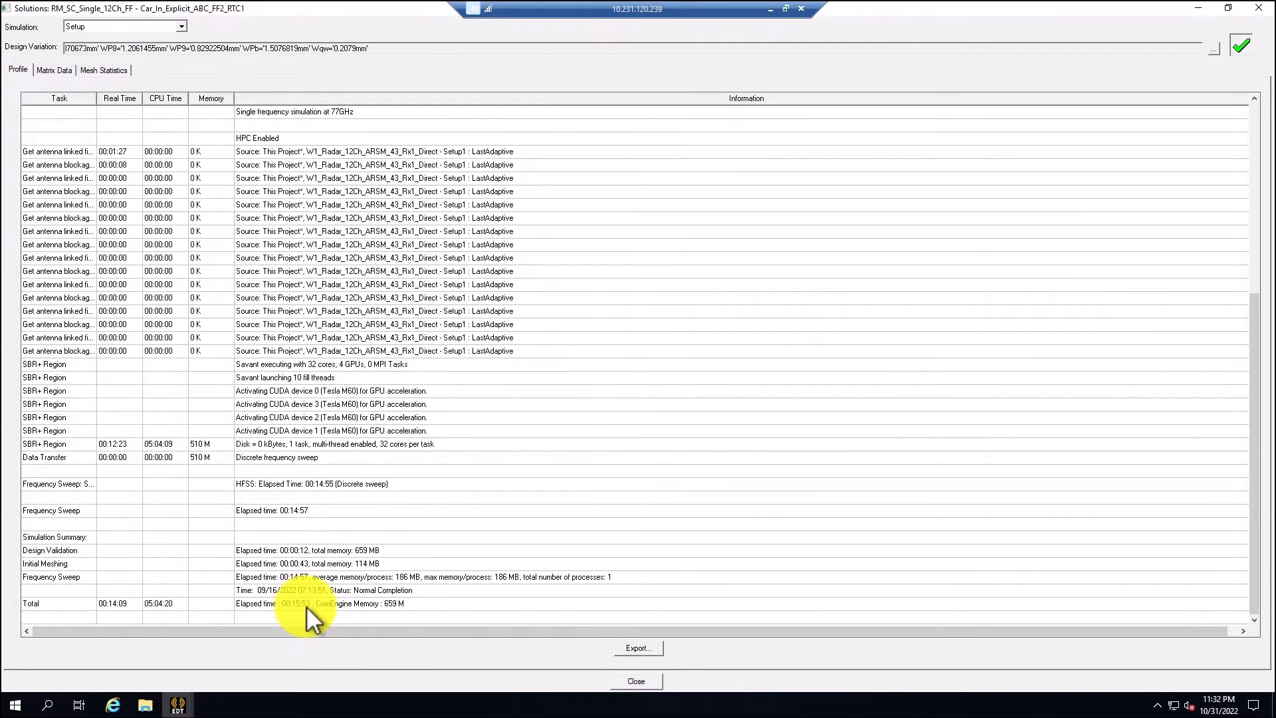
Close the car profile and expand the W1_Radar_12Ch_ARSM_43_Rx1_Direct design in the project tree
{"action": "key", "text": "Escape"}
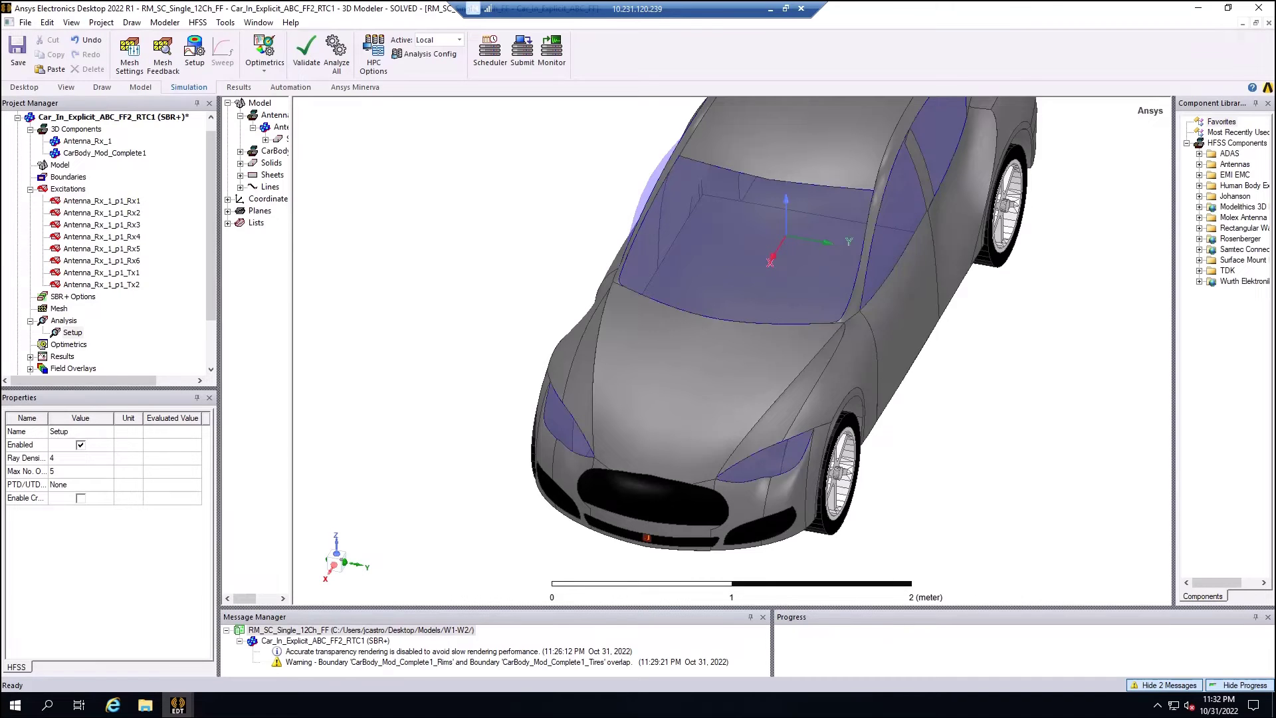
{"action": "left_click", "coordinate": [117, 237]}
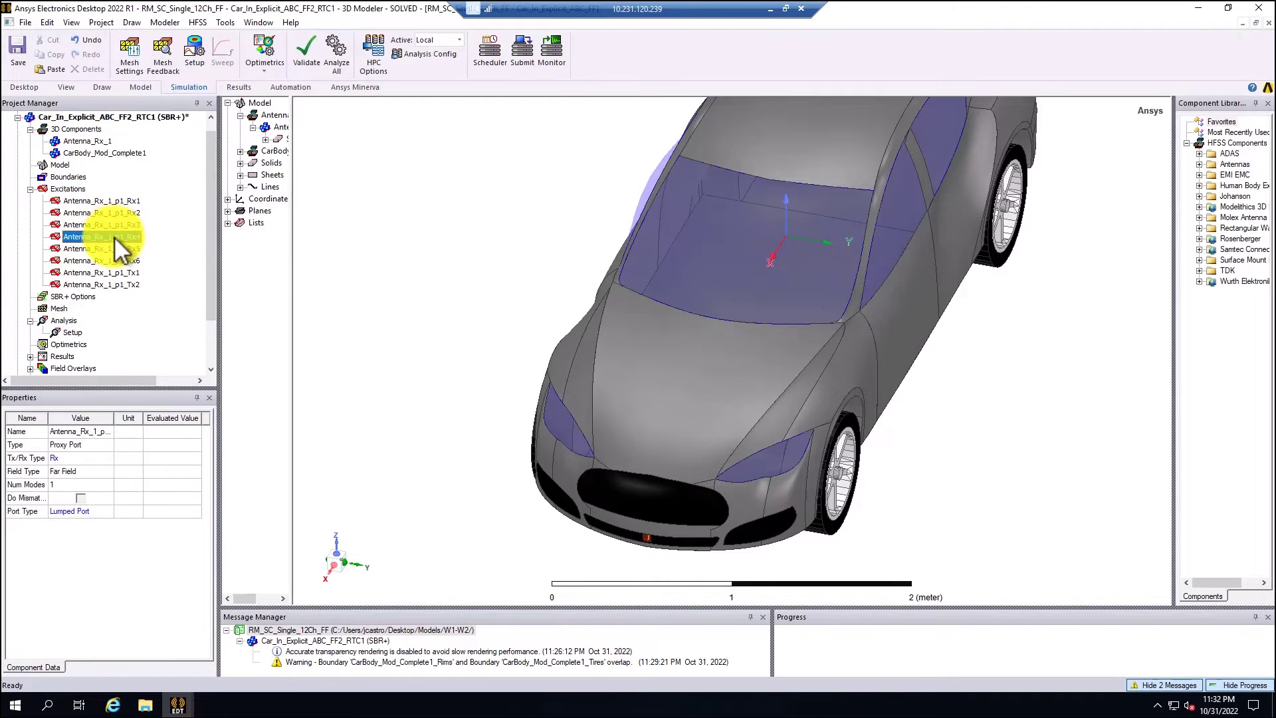
{"action": "scroll", "coordinate": [120, 247], "scroll_direction": "down", "scroll_amount": 2}
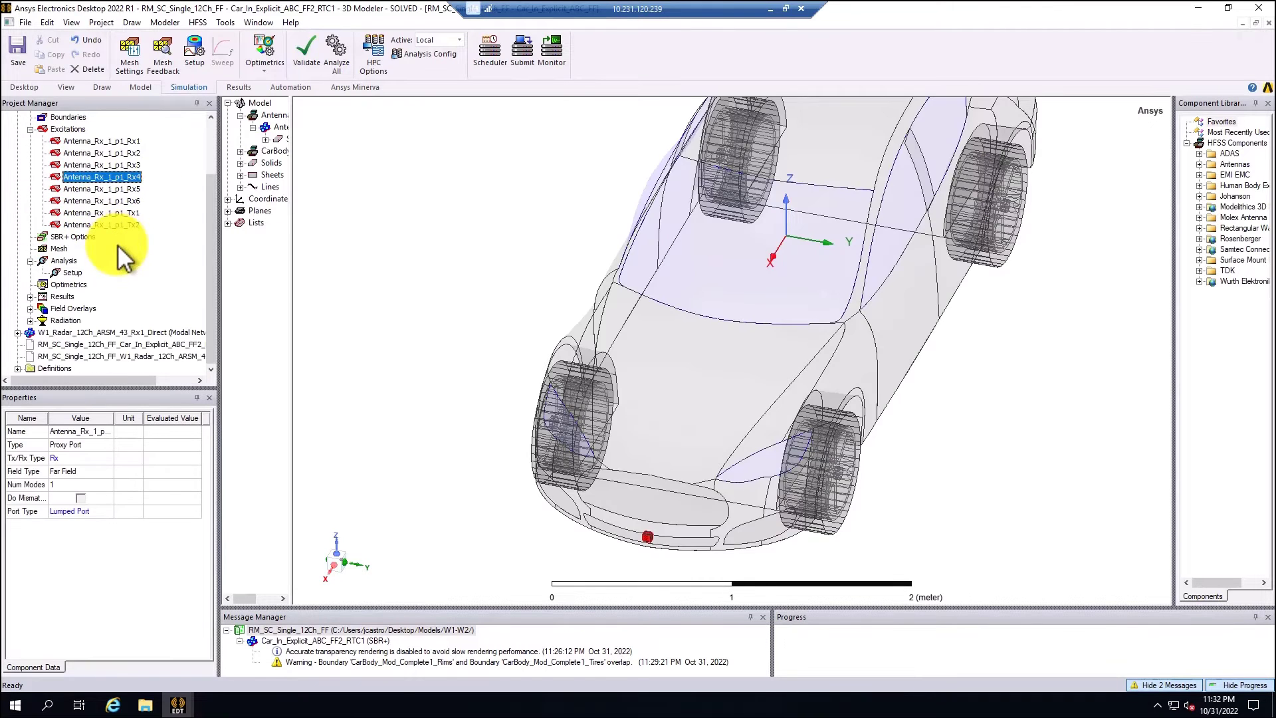
{"action": "left_click", "coordinate": [18, 332]}
{"action": "scroll", "coordinate": [109, 266], "scroll_direction": "down", "scroll_amount": 1}
{"action": "scroll", "coordinate": [109, 266], "scroll_direction": "down", "scroll_amount": 1}
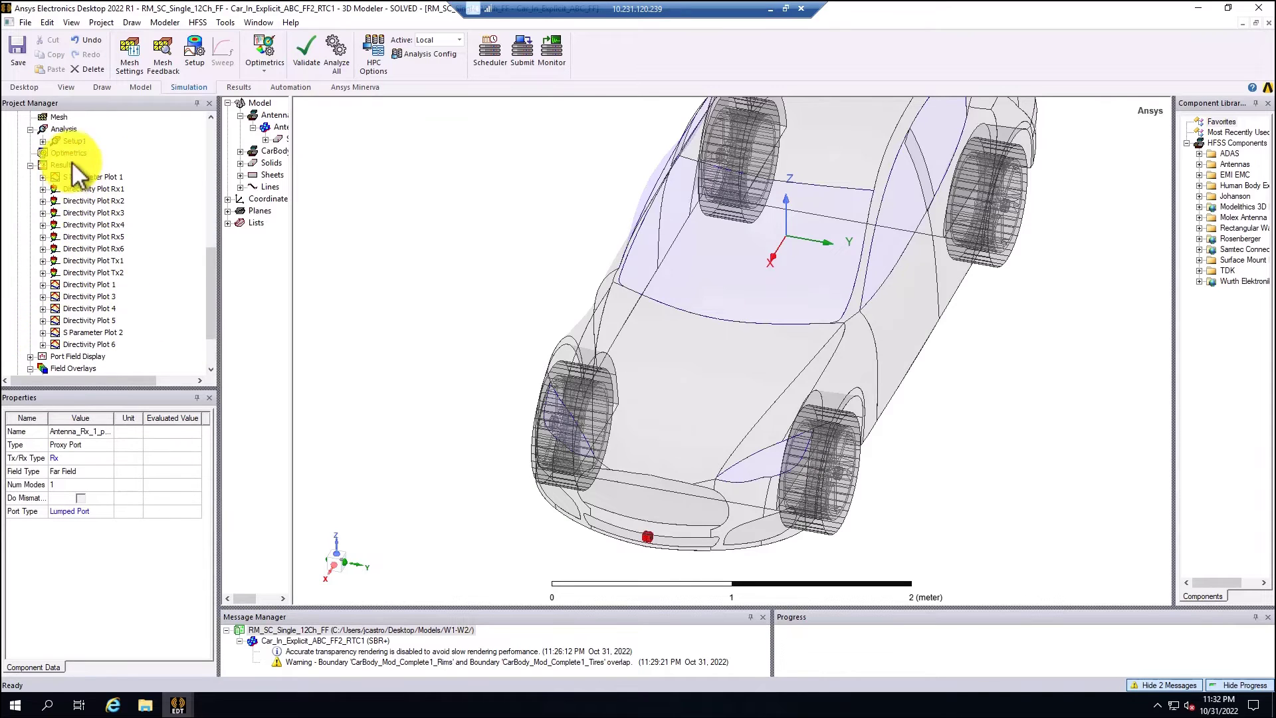
View Setup1's solve profile maximized, scrolling to the 06:09:29 total elapsed time
{"action": "right_click", "coordinate": [75, 141]}
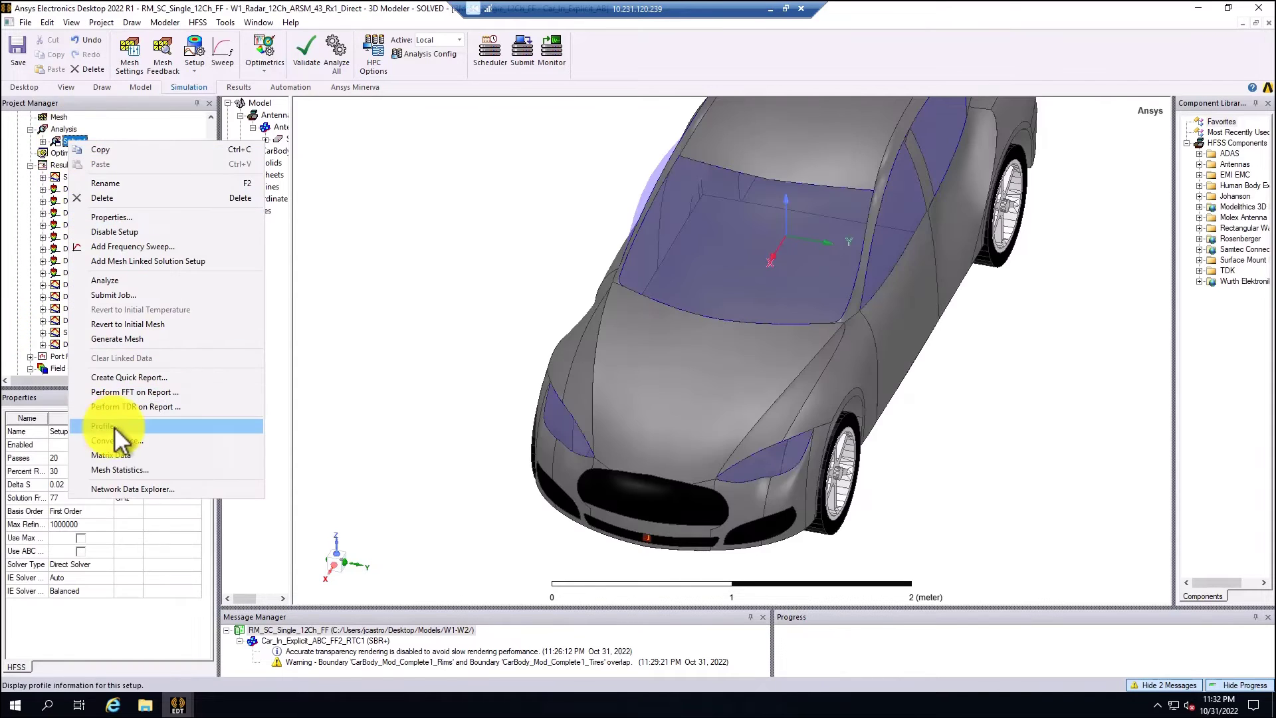
{"action": "left_click", "coordinate": [113, 426]}
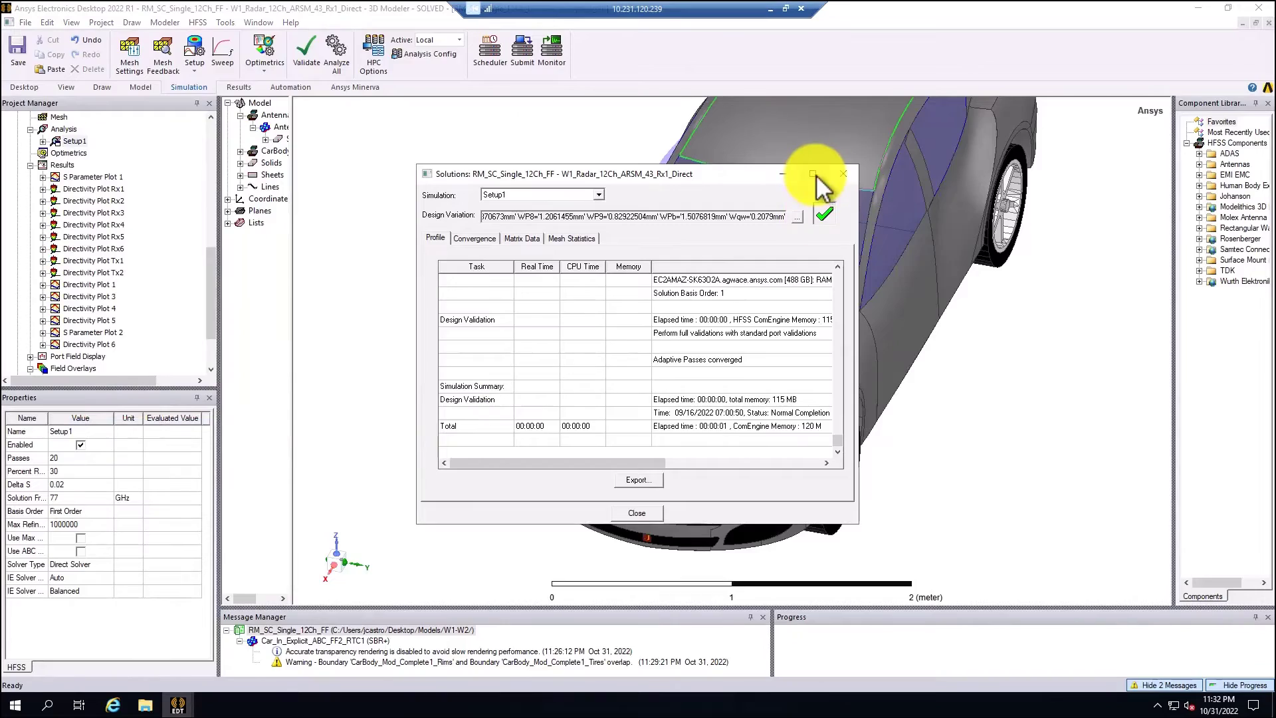
{"action": "left_click", "coordinate": [812, 173]}
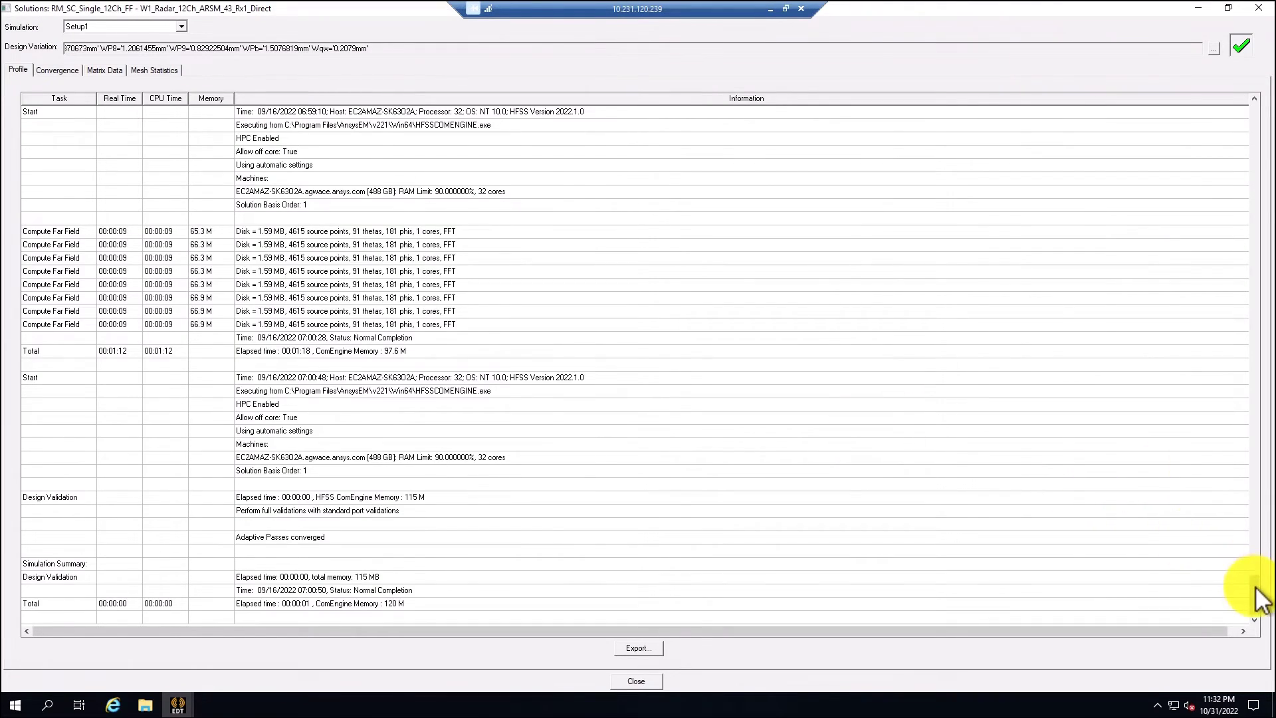
{"action": "left_click_drag", "start_coordinate": [1255, 591], "coordinate": [1261, 99]}
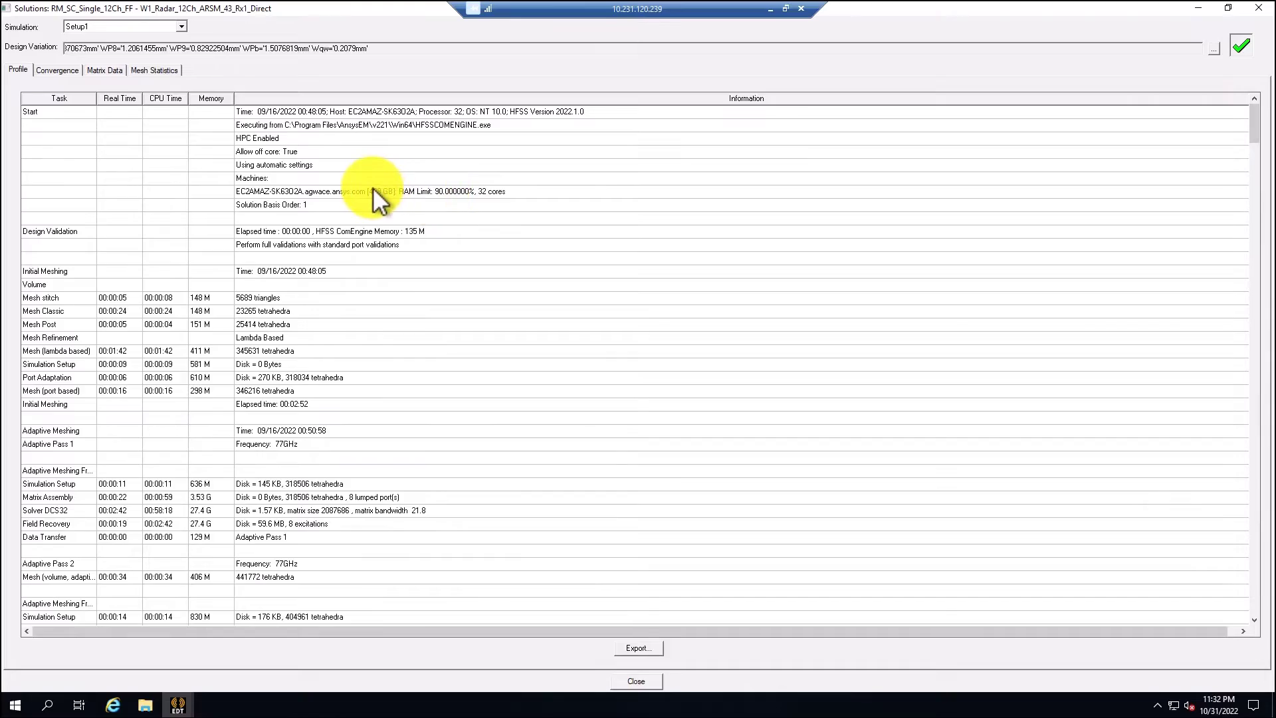
{"action": "left_click_drag", "start_coordinate": [1254, 123], "coordinate": [1258, 561]}
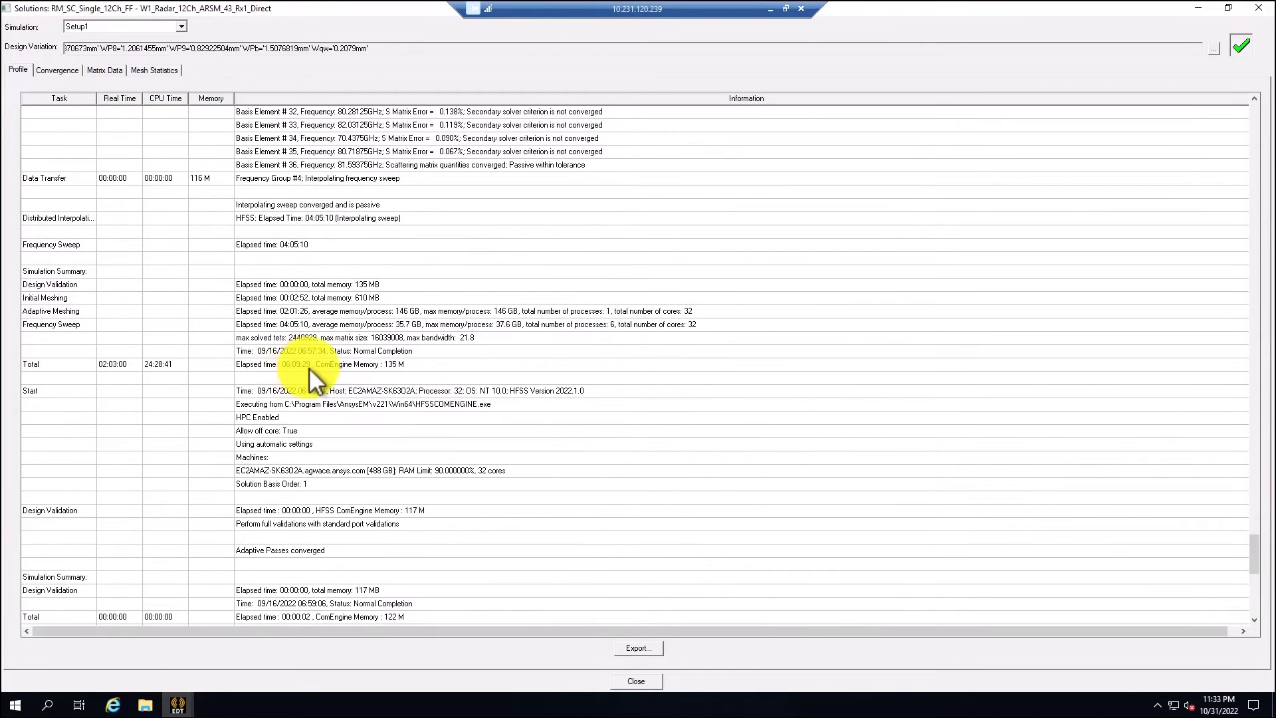
Close the Setup1 profile and expand the Car_In_Explicit design's results
{"action": "left_click", "coordinate": [650, 682]}
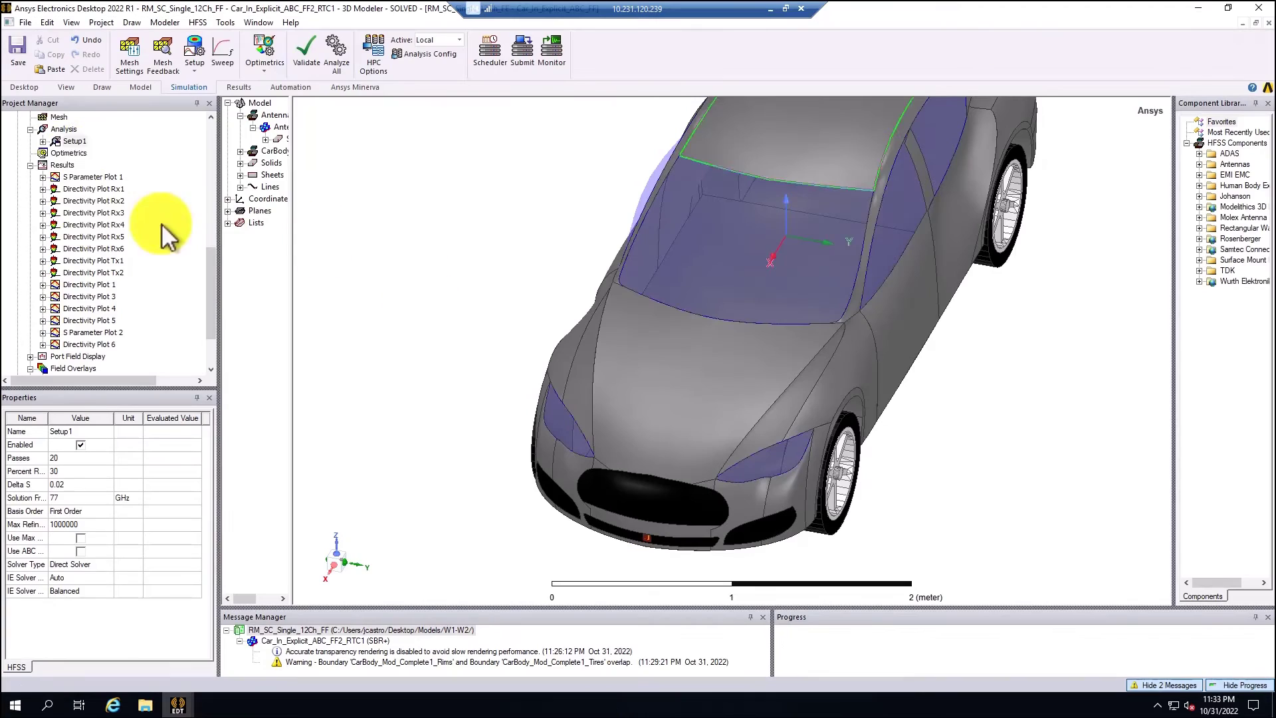
{"action": "left_click_drag", "start_coordinate": [211, 276], "coordinate": [208, 107]}
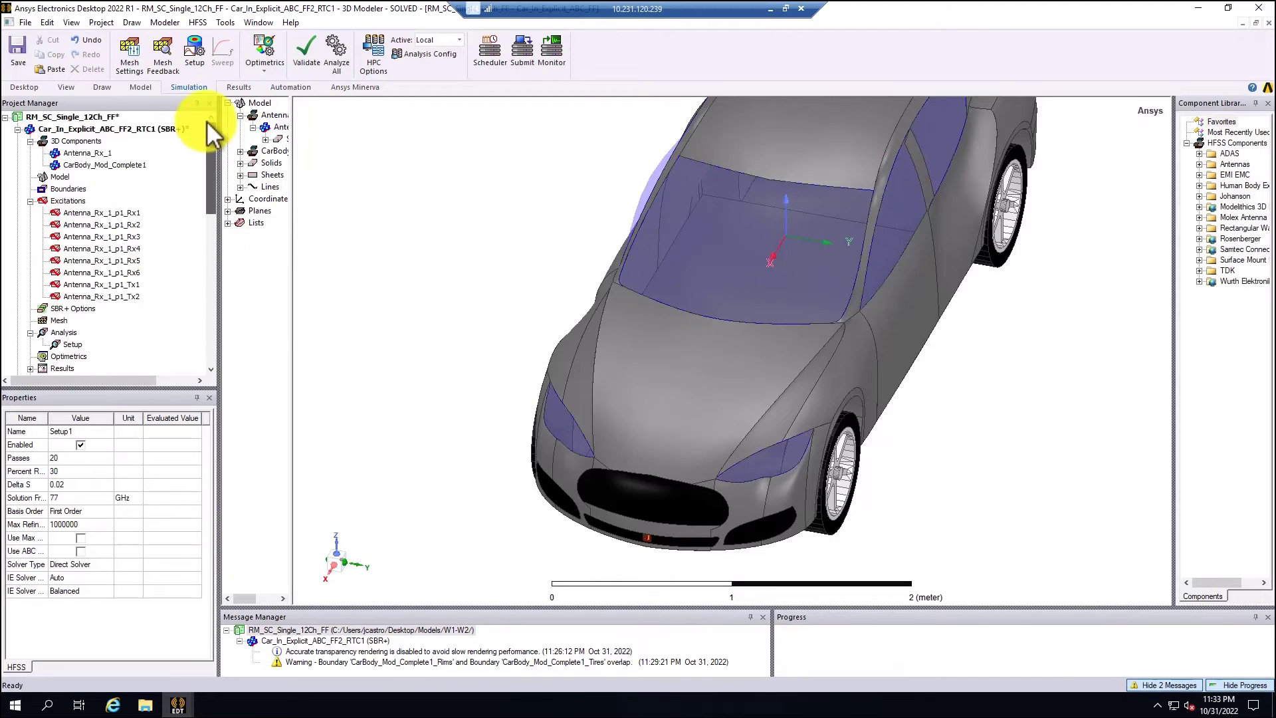
{"action": "left_click", "coordinate": [46, 129]}
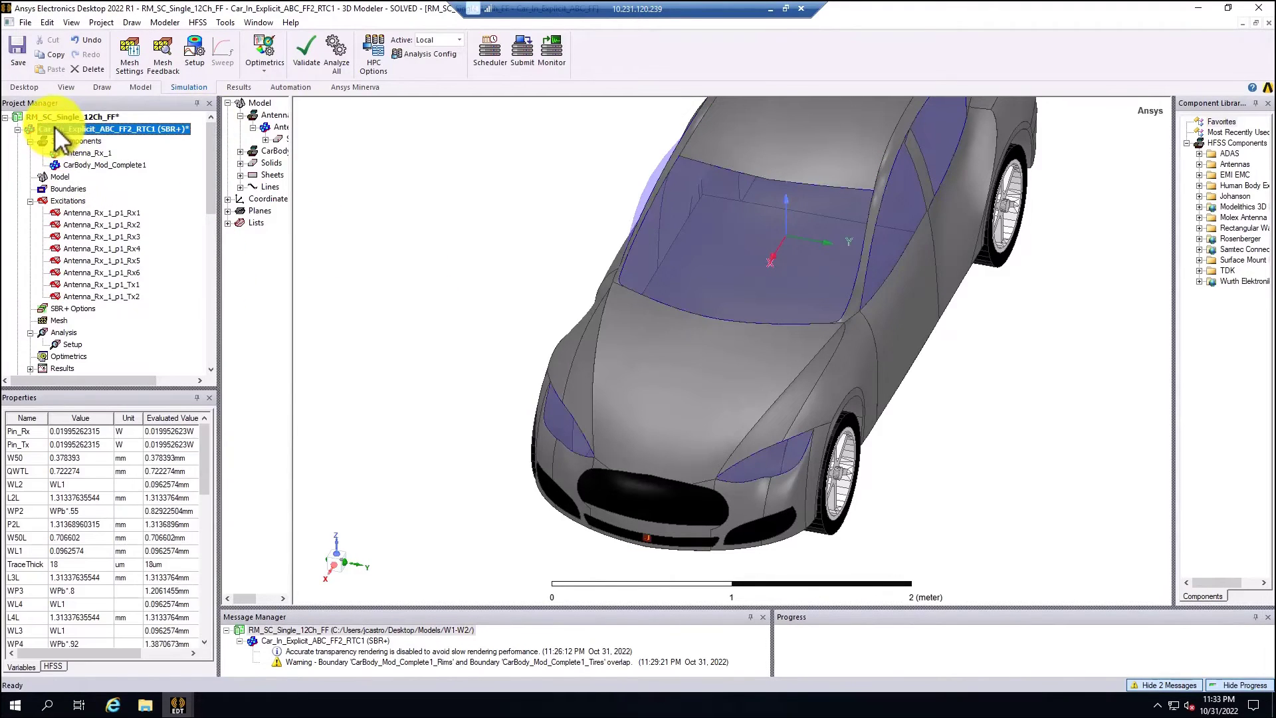
{"action": "scroll", "coordinate": [99, 272], "scroll_direction": "down", "scroll_amount": 4}
{"action": "left_click", "coordinate": [30, 225]}
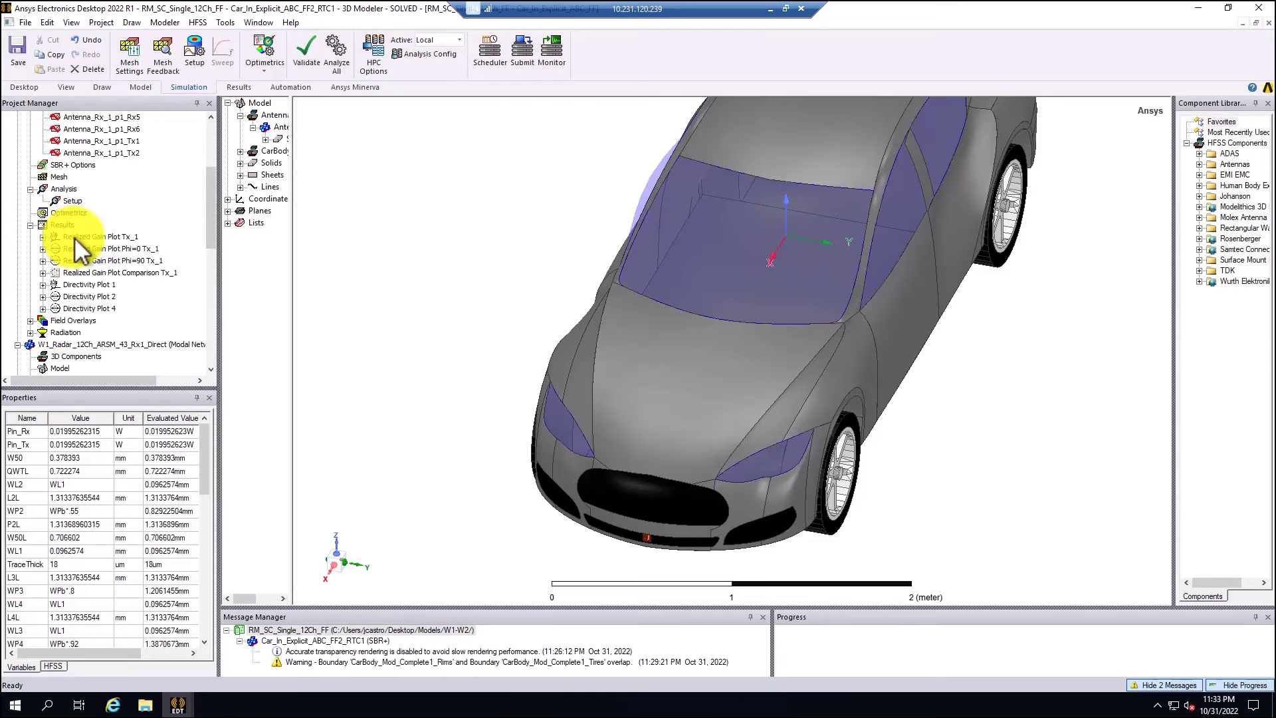
Open the Tx_1 realized-gain, Phi=0, Phi=90, comparison and Directivity 1, 2, 4 plots
{"action": "left_click", "coordinate": [75, 238]}
{"action": "double_click", "coordinate": [75, 238]}
{"action": "double_click", "coordinate": [75, 250]}
{"action": "double_click", "coordinate": [70, 260]}
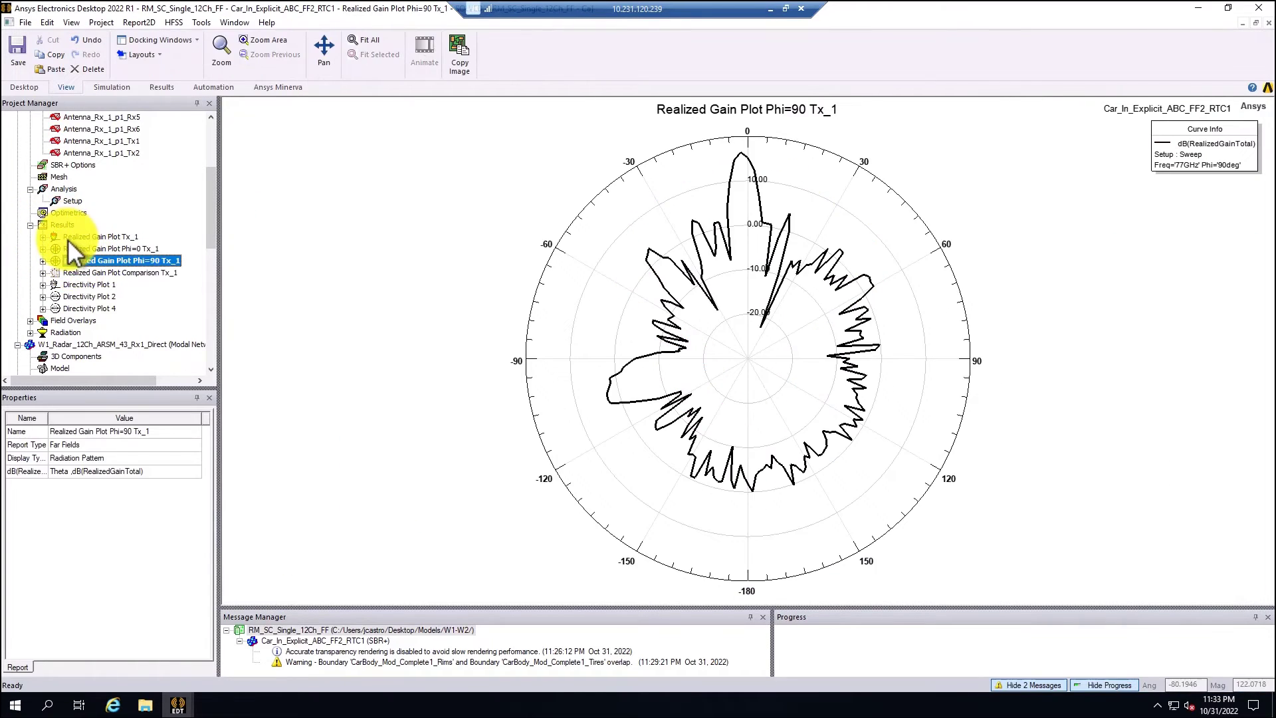
{"action": "left_click", "coordinate": [70, 237]}
{"action": "double_click", "coordinate": [65, 249]}
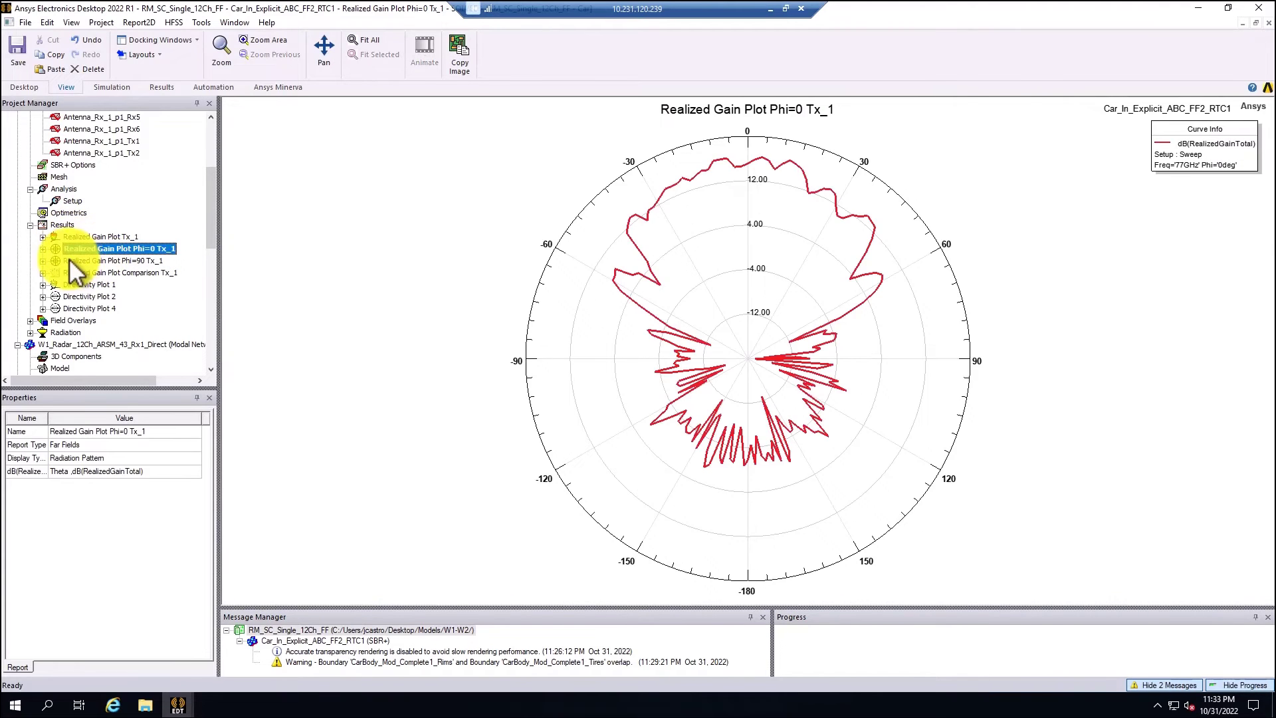
{"action": "double_click", "coordinate": [69, 258]}
{"action": "double_click", "coordinate": [70, 273]}
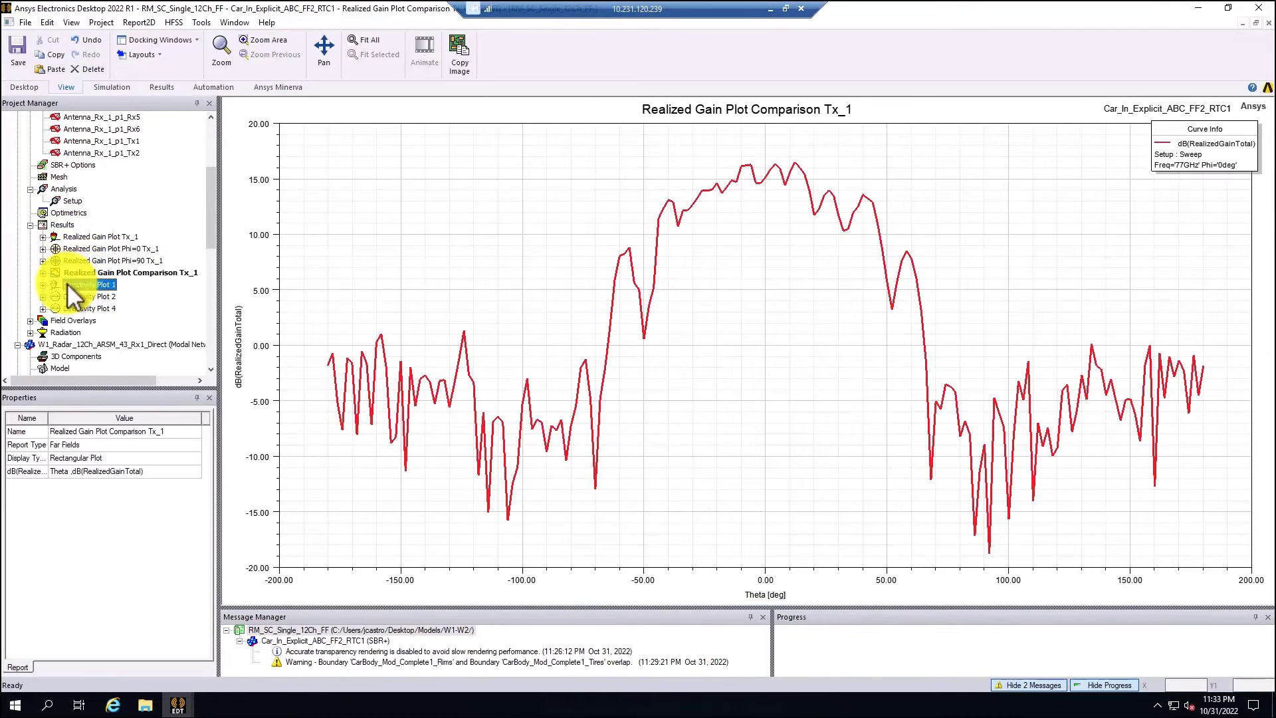
{"action": "double_click", "coordinate": [79, 286]}
{"action": "double_click", "coordinate": [80, 296]}
{"action": "double_click", "coordinate": [80, 308]}
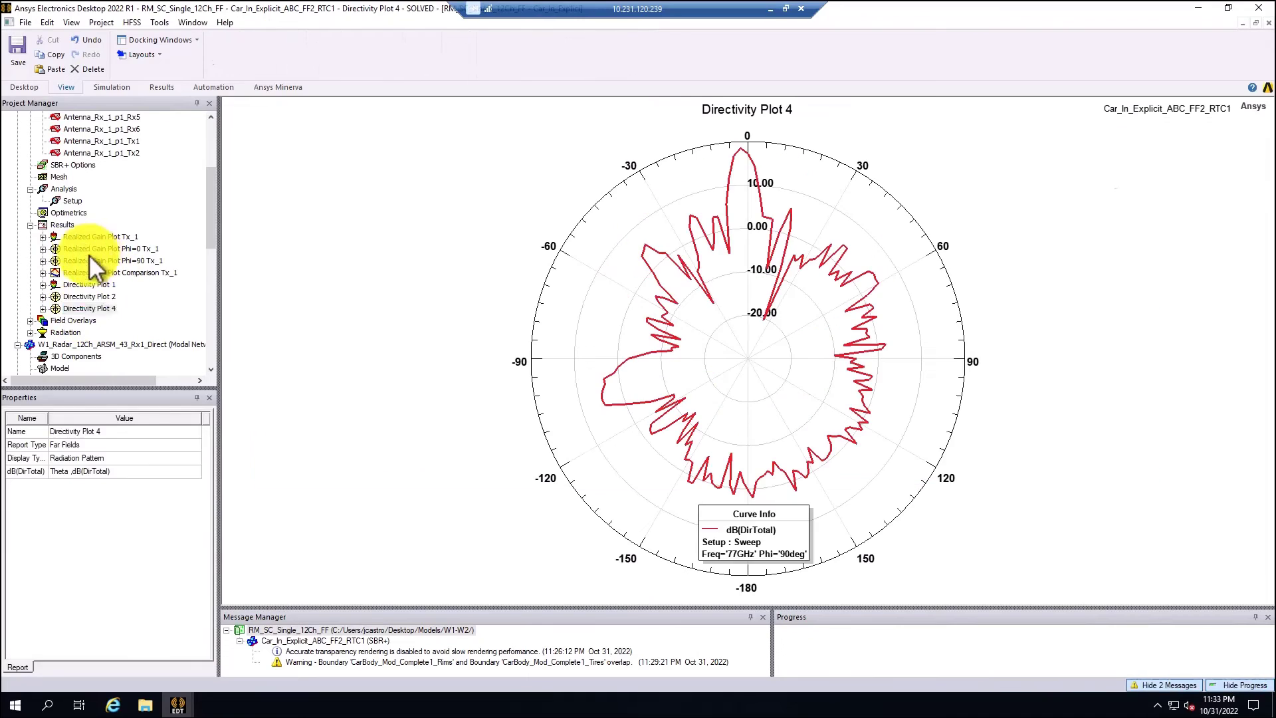
Show the Realized Gain Plot Tx_1 and Phi=0 Tx_1 patterns in the car's modeler window
{"action": "right_click", "coordinate": [75, 236]}
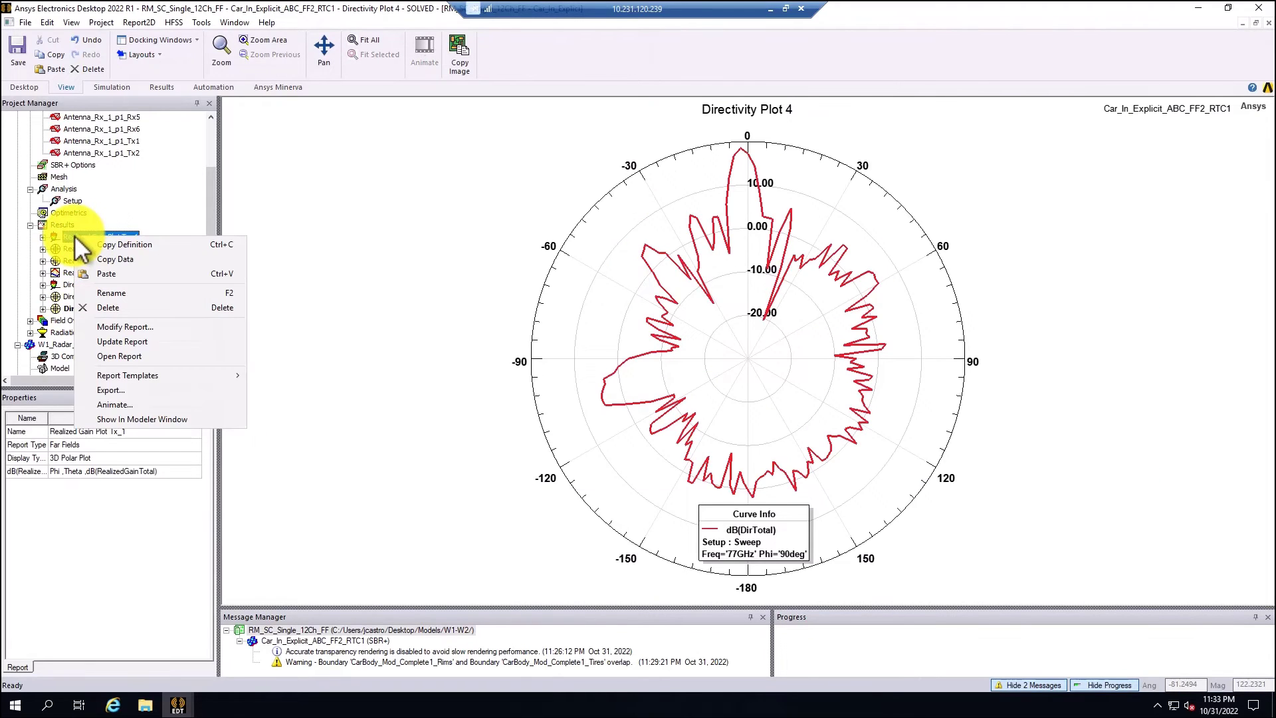
{"action": "left_click", "coordinate": [136, 419]}
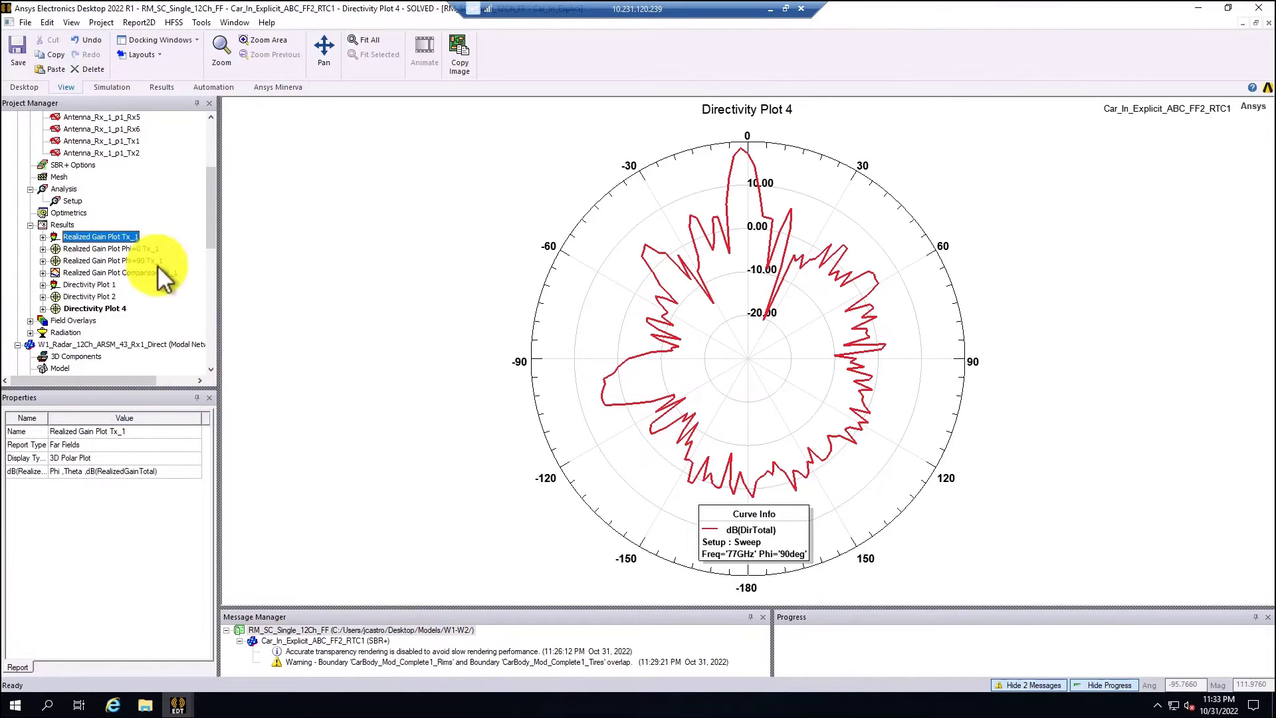
{"action": "right_click", "coordinate": [86, 249]}
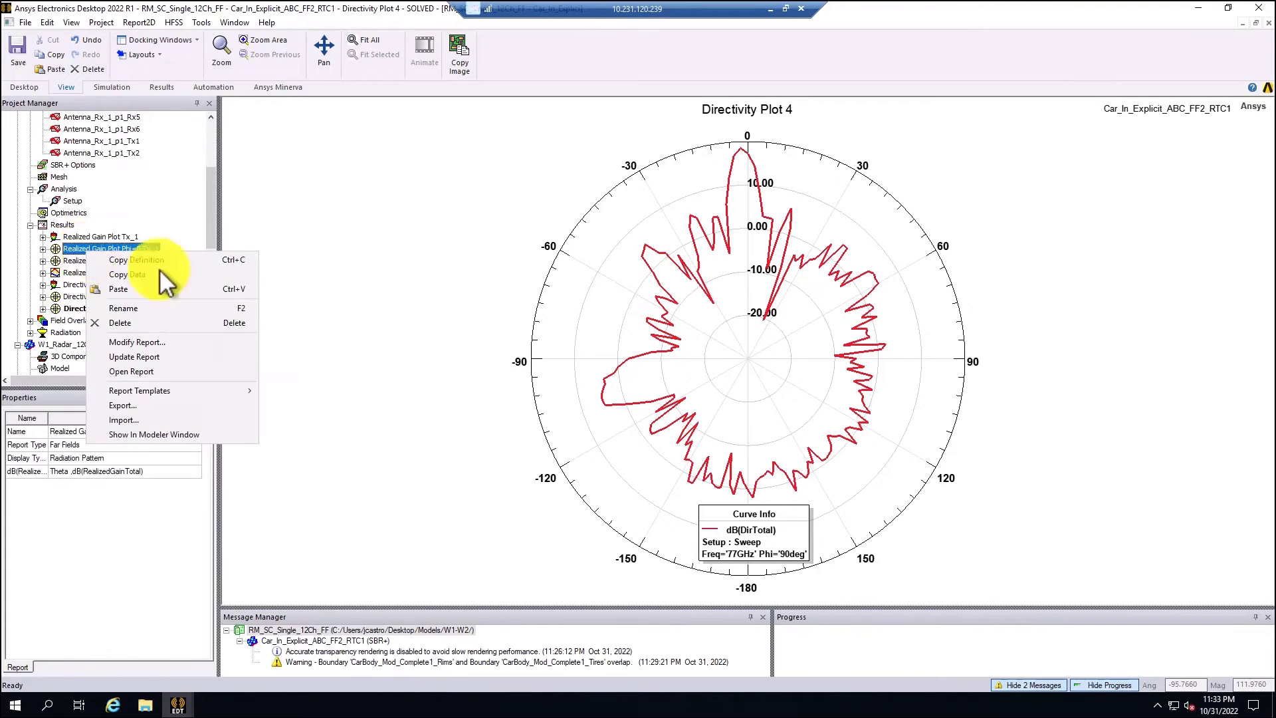
{"action": "left_click", "coordinate": [155, 433]}
{"action": "scroll", "coordinate": [168, 226], "scroll_direction": "up", "scroll_amount": 5}
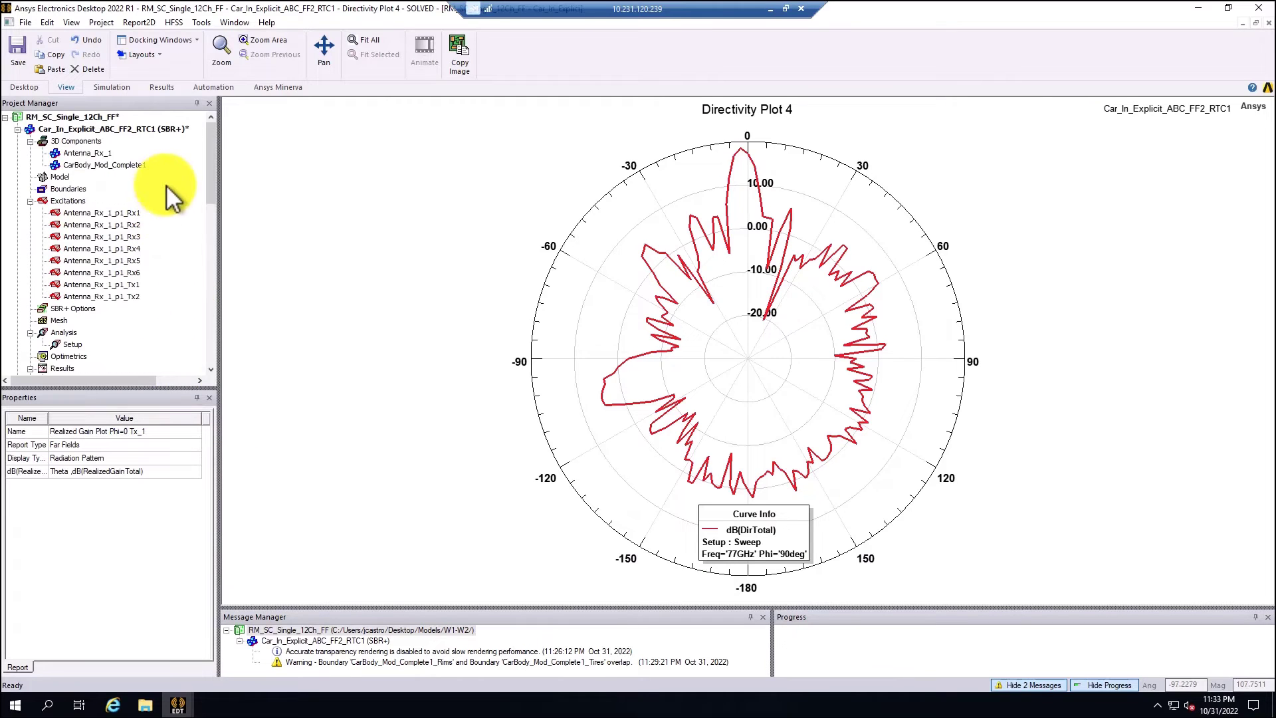
{"action": "left_click", "coordinate": [65, 129]}
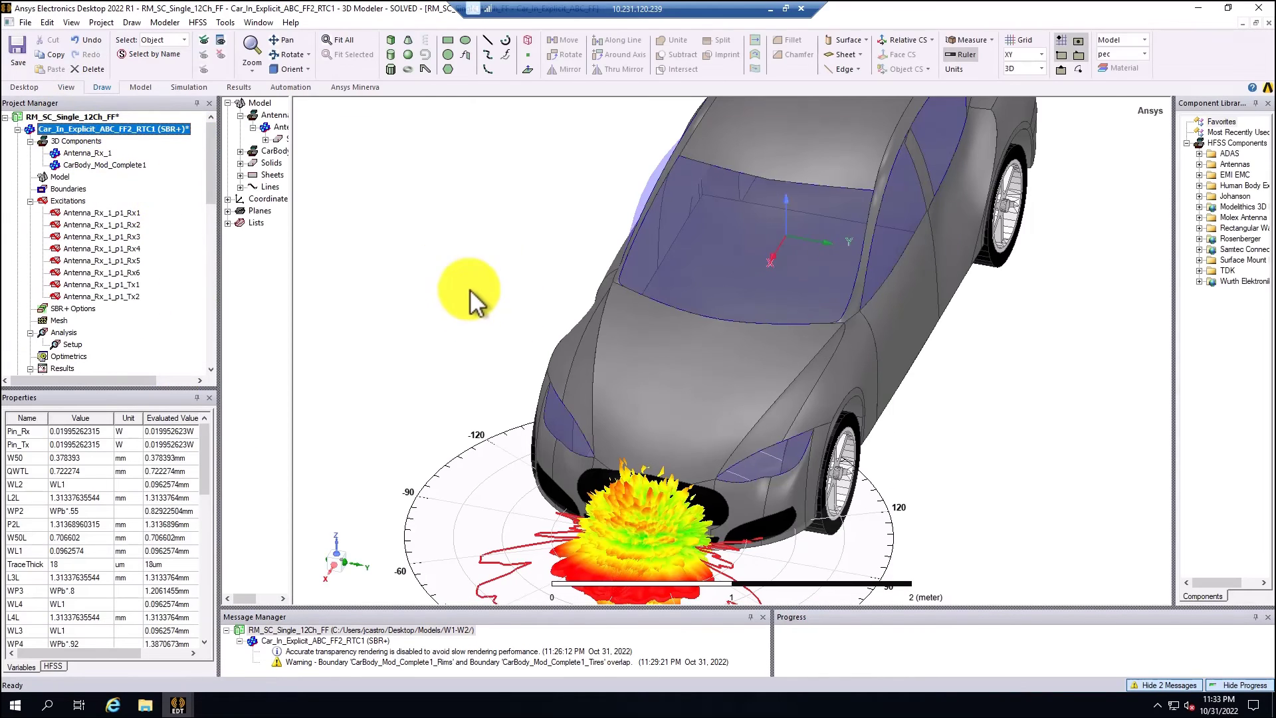
{"action": "scroll", "coordinate": [554, 349], "scroll_direction": "down", "scroll_amount": 3}
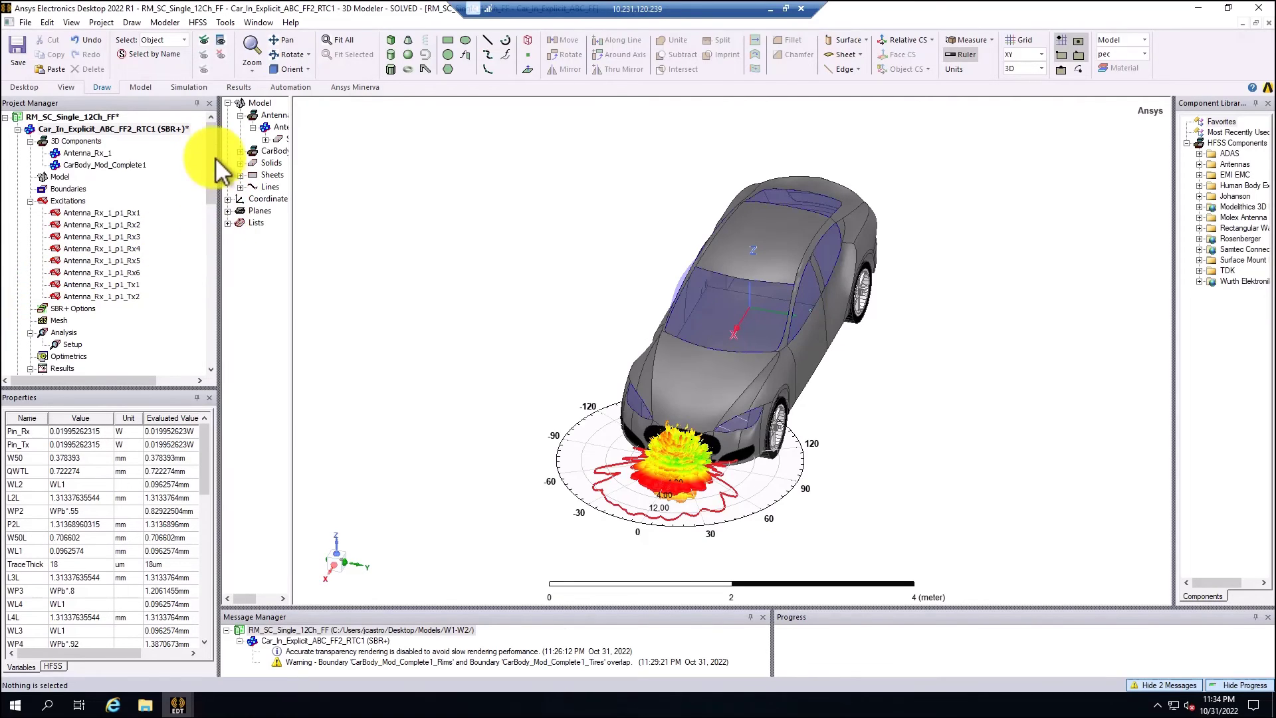
Close the radar project, decline saving its changes, and exit Electronics Desktop
{"action": "right_click", "coordinate": [79, 123]}
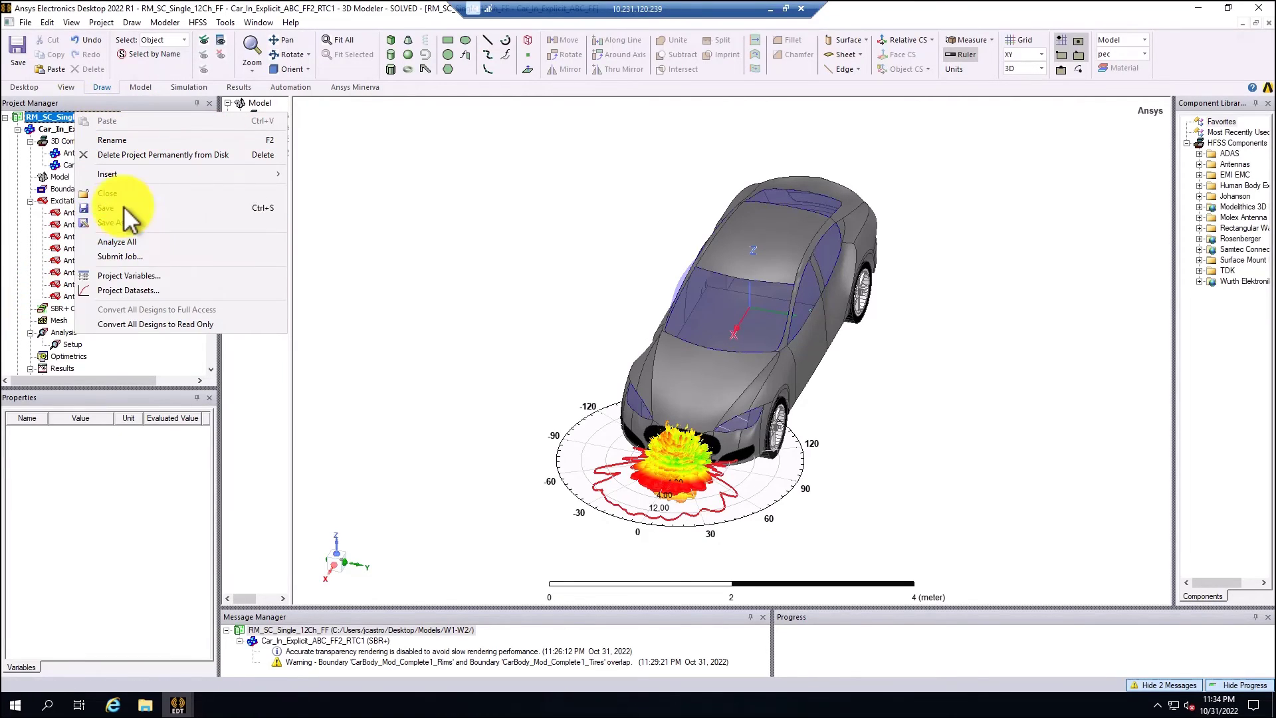
{"action": "left_click", "coordinate": [109, 193]}
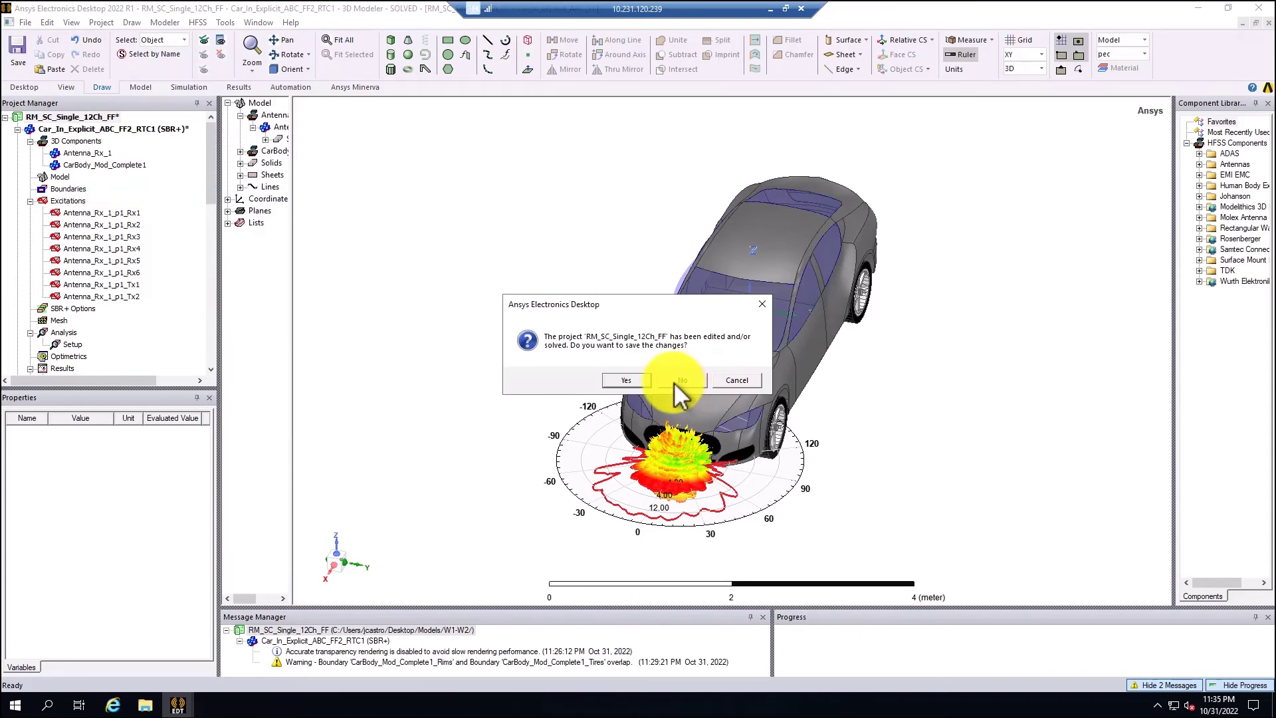
{"action": "left_click", "coordinate": [682, 381]}
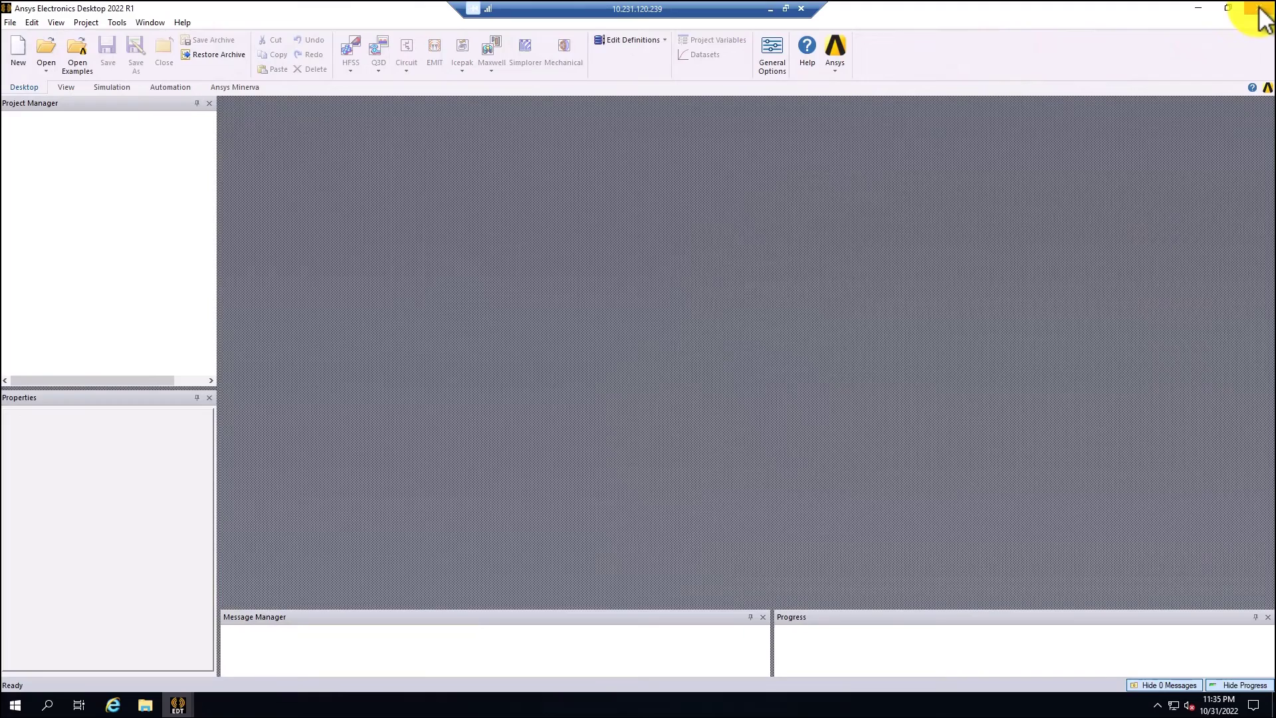
{"action": "left_click", "coordinate": [1257, 8]}
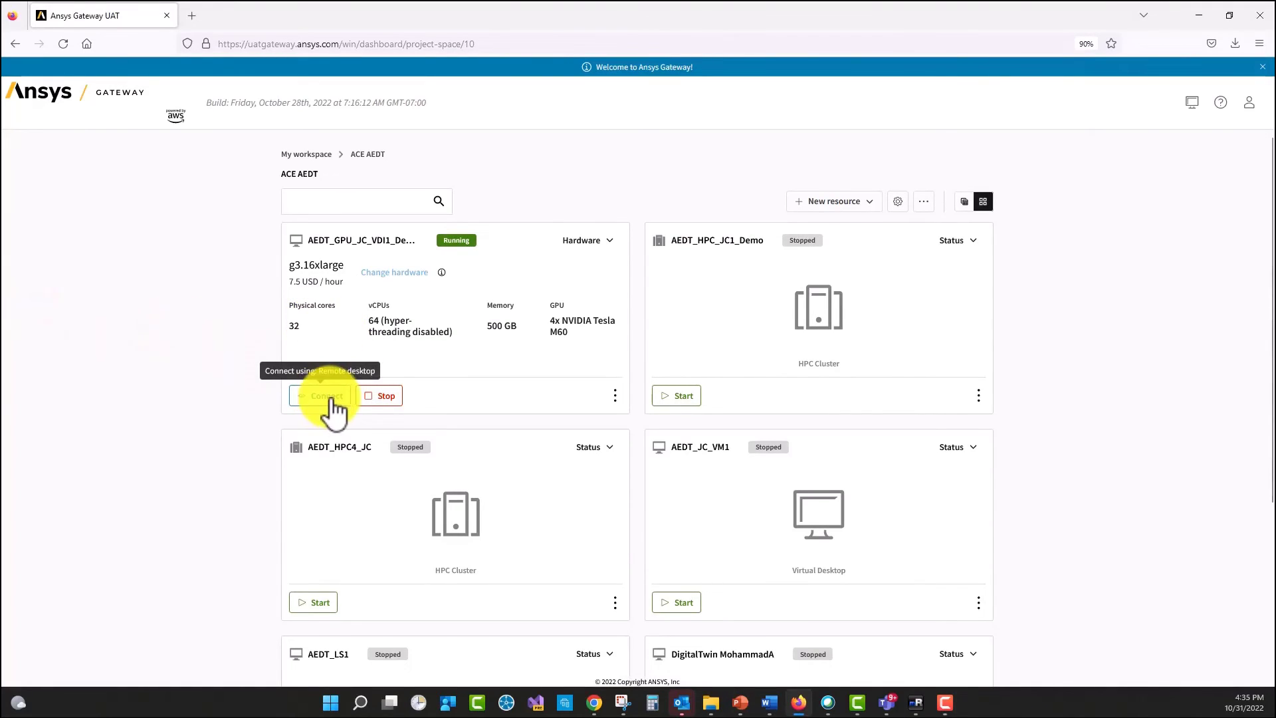
Stop the running g3.16xlarge GPU virtual desktop and confirm the stop
{"action": "left_click", "coordinate": [389, 396]}
{"action": "left_click", "coordinate": [794, 395]}
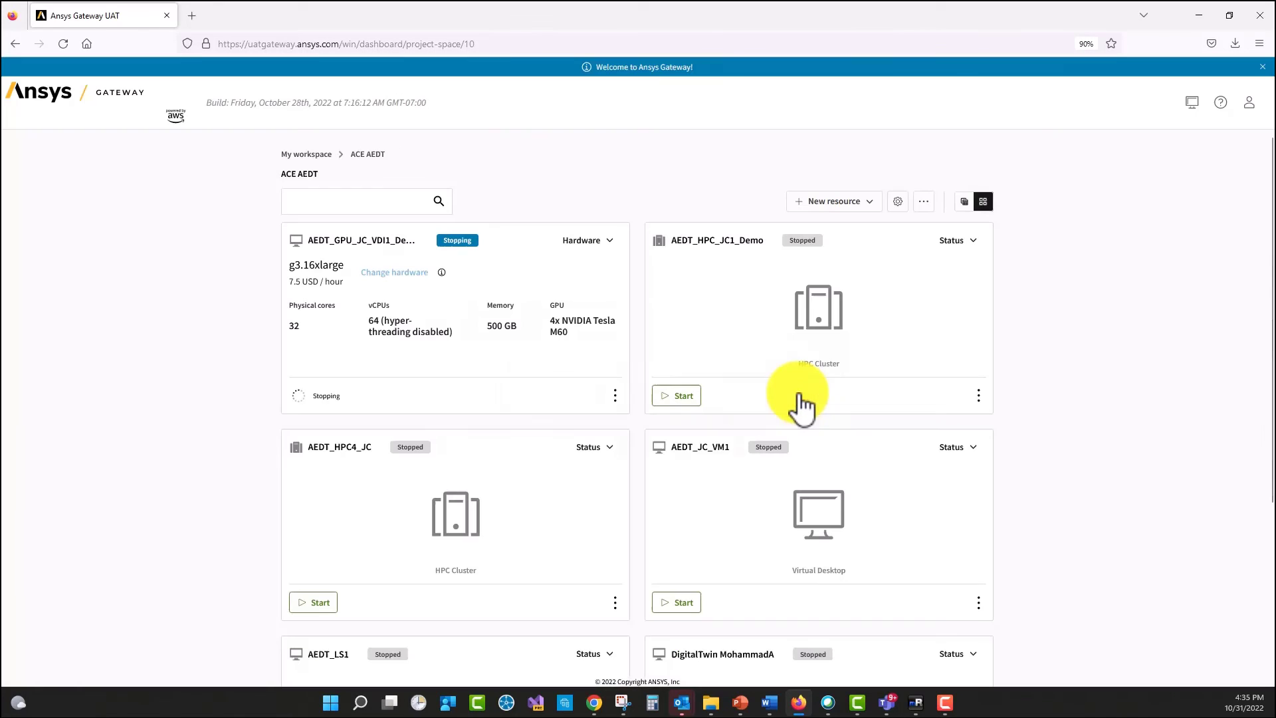